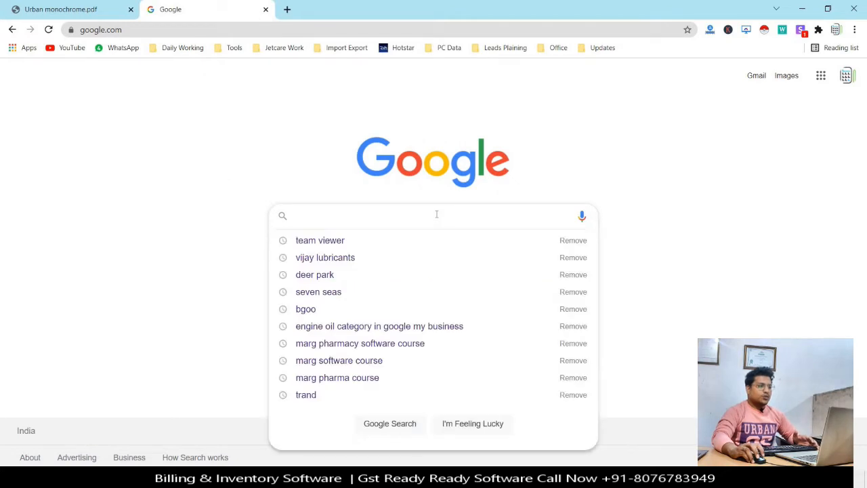
Search Google for 'MARG ERP'.
text(MARG ERP)
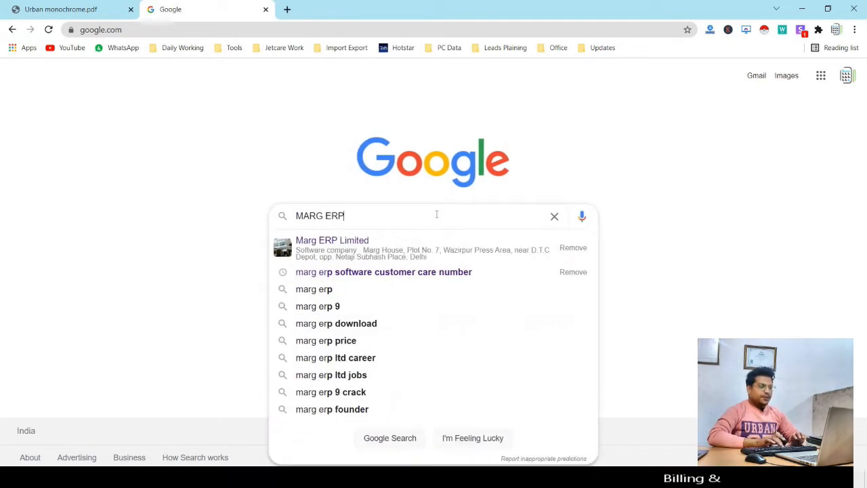
key(Return)
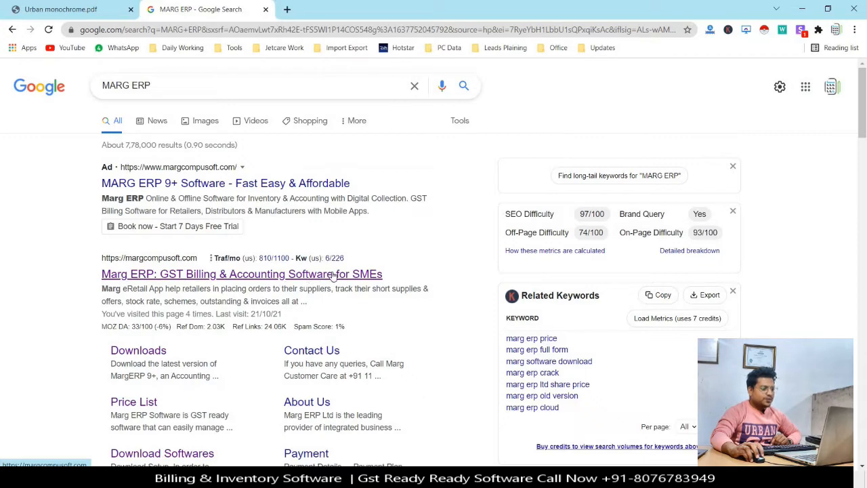
Open the margcompusoft.com 'GST Billing & Accounting Software' result and browse its home page sections.
click(218, 278)
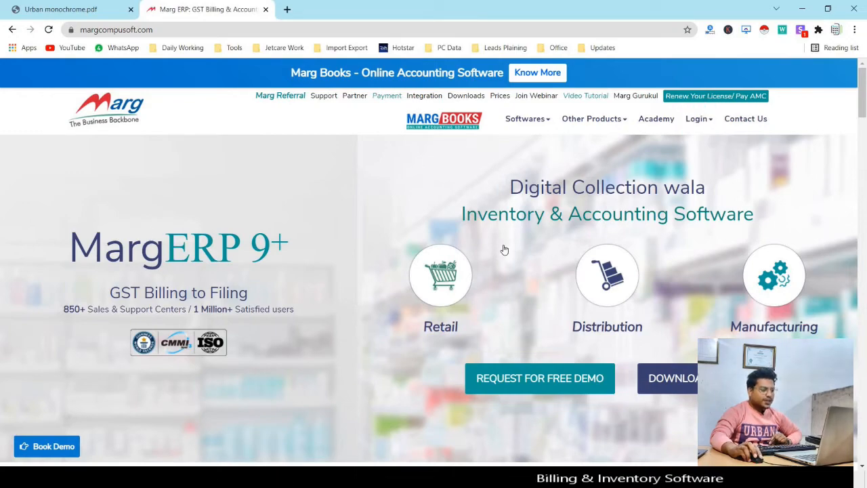
scroll(503, 247, down, 10)
scroll(503, 248, down, 8)
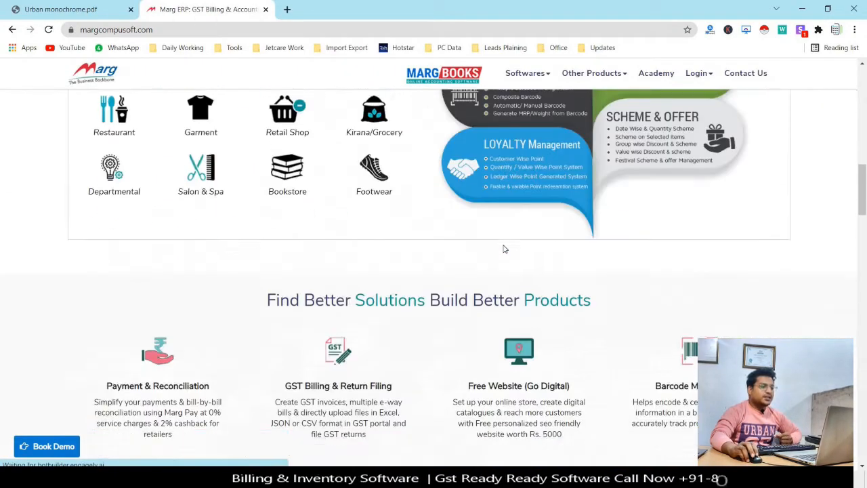
scroll(429, 294, down, 5)
scroll(429, 294, down, 15)
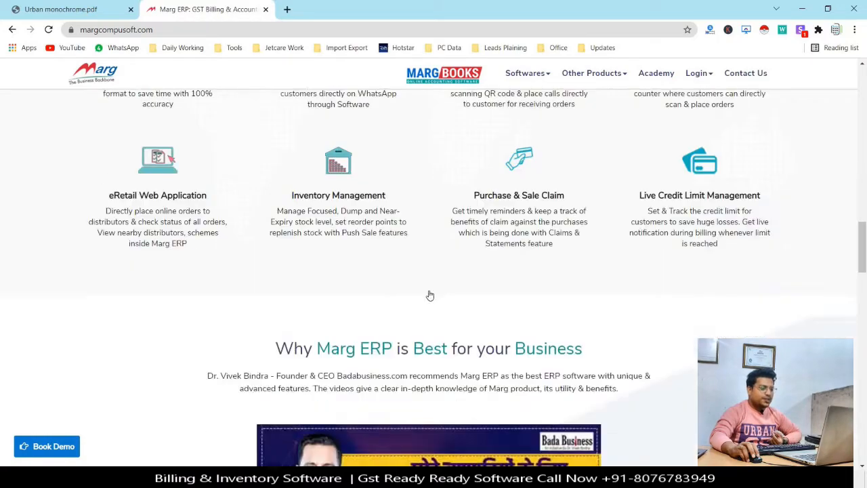
scroll(428, 294, down, 12)
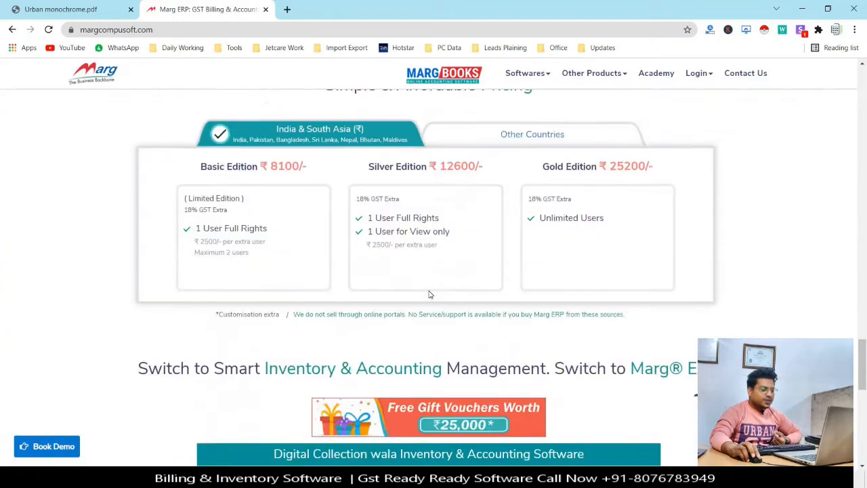
scroll(429, 294, up, 20)
scroll(429, 294, up, 1)
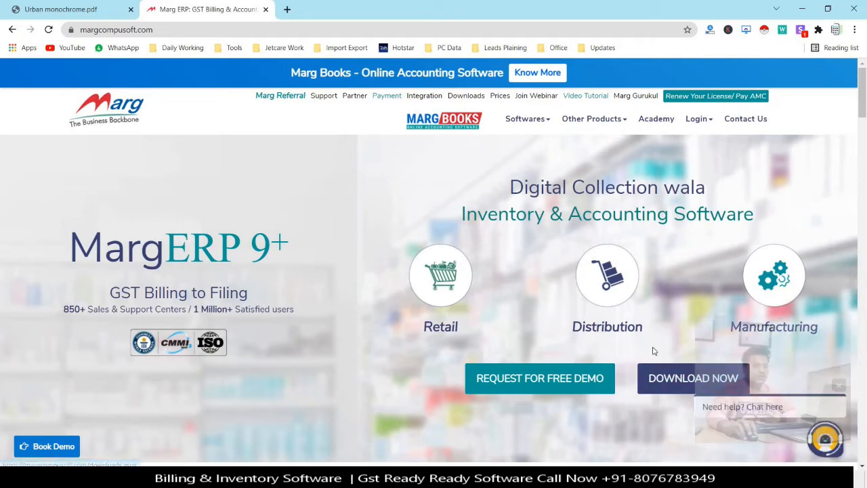
Go to the Download Softwares page and check Marg ERP 9+'s 18-Nov-2021 update date.
click(689, 379)
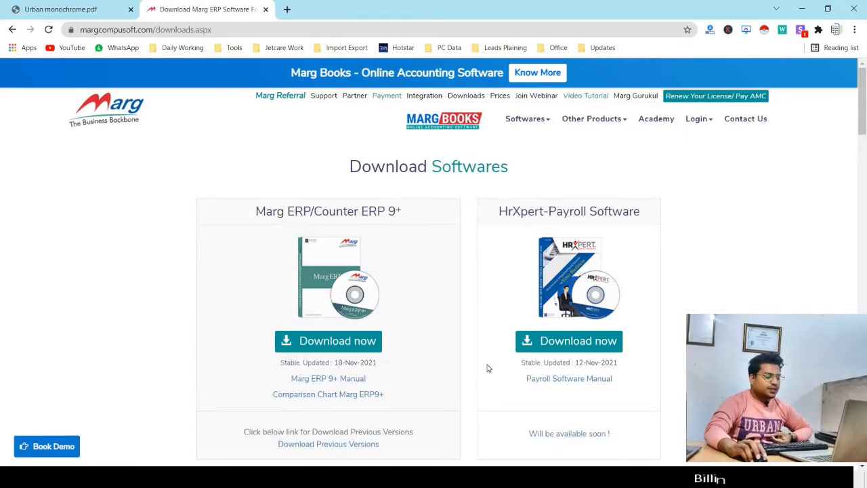
scroll(470, 343, down, 3)
scroll(524, 342, up, 3)
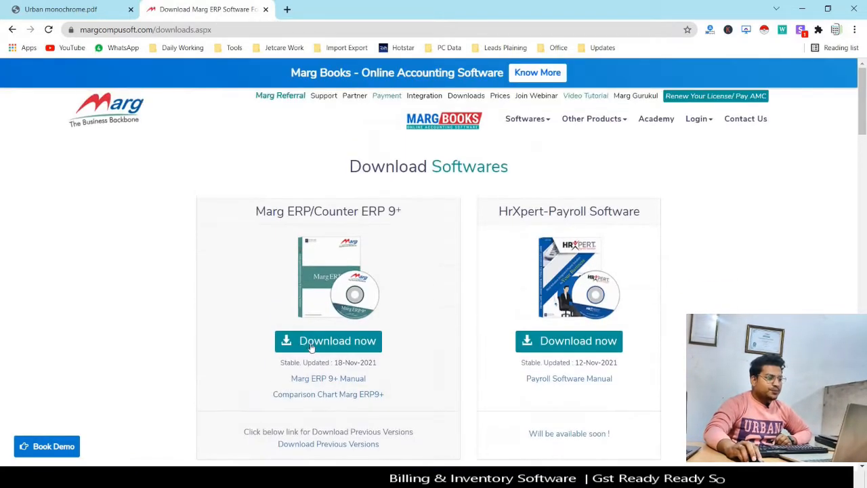
drag(280, 362, 384, 369)
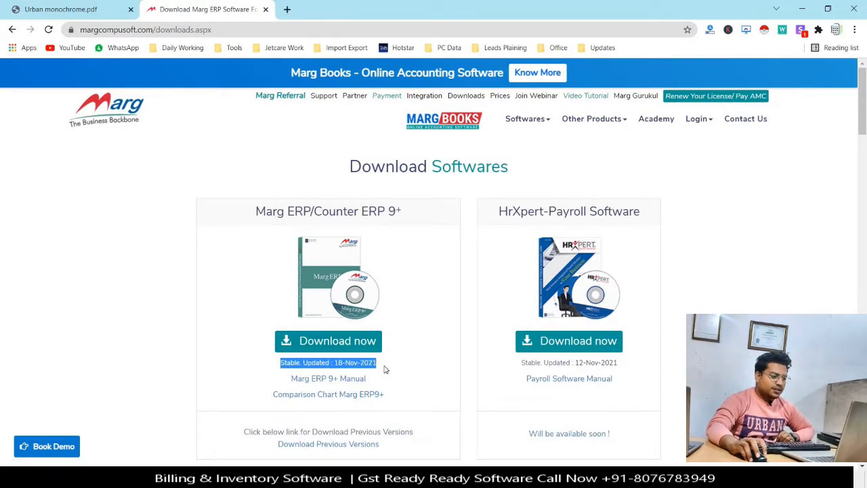
click(349, 367)
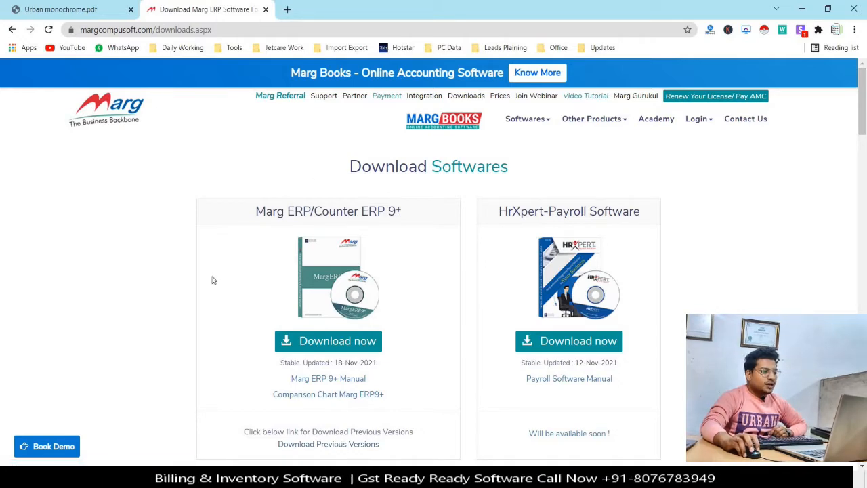
Request the Marg ERP 9+ setup download, enter the mobile number, accept the terms and submit.
click(326, 340)
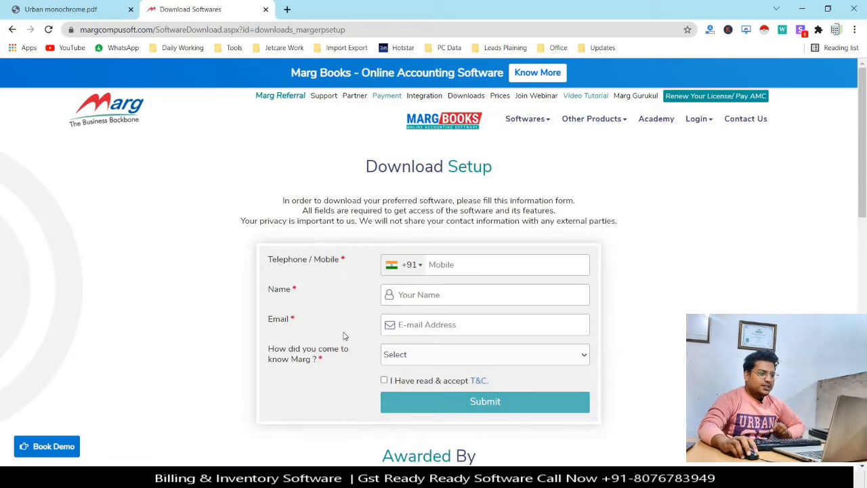
scroll(428, 296, down, 1)
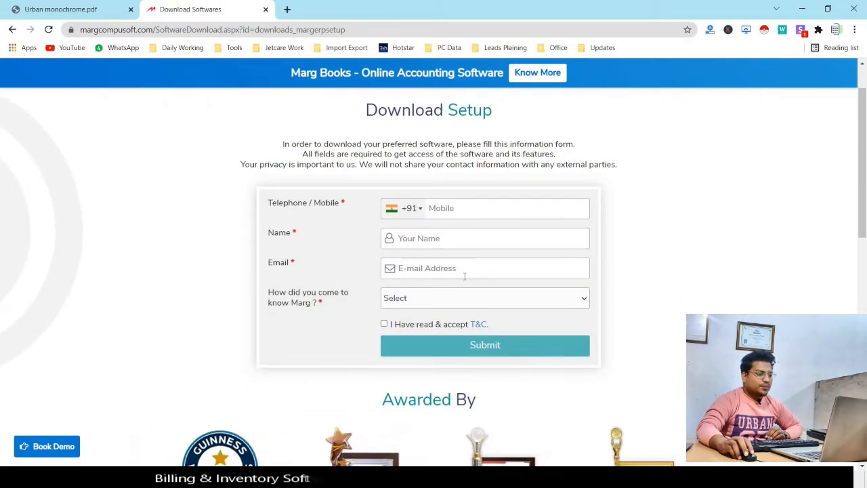
click(468, 211)
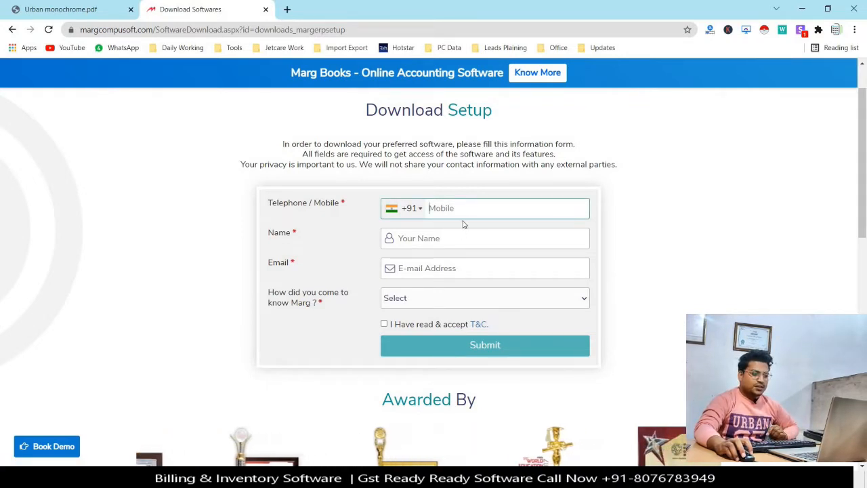
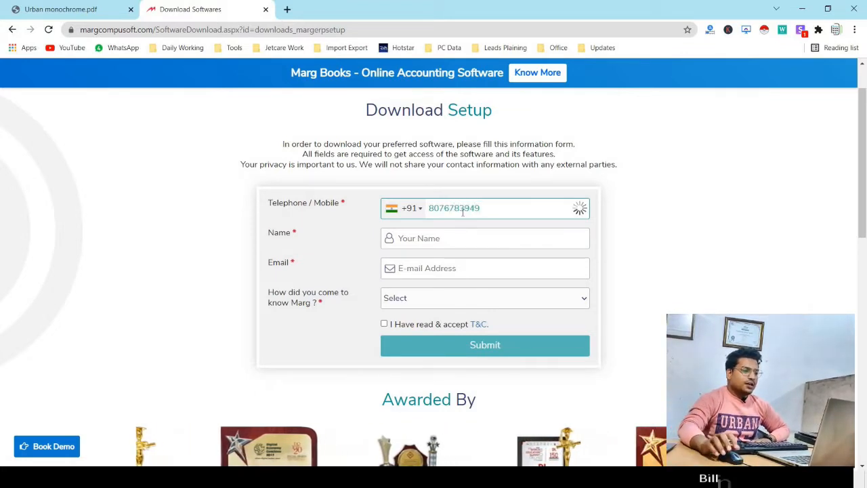
click(383, 325)
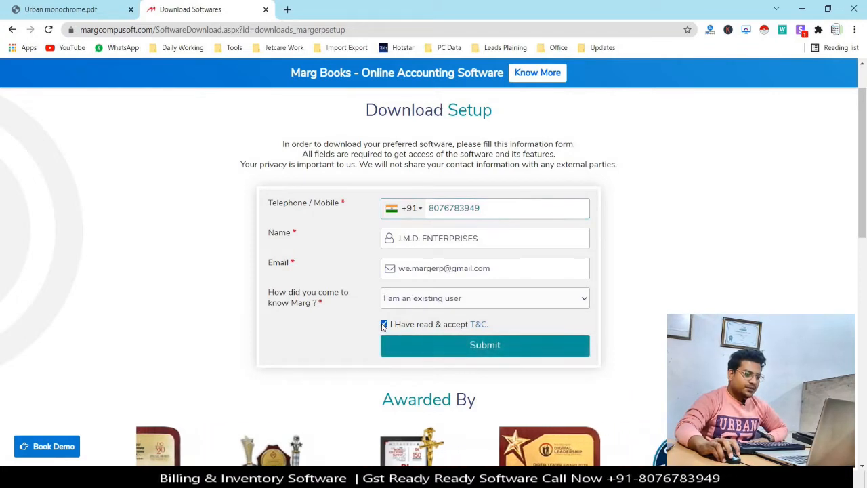
click(487, 345)
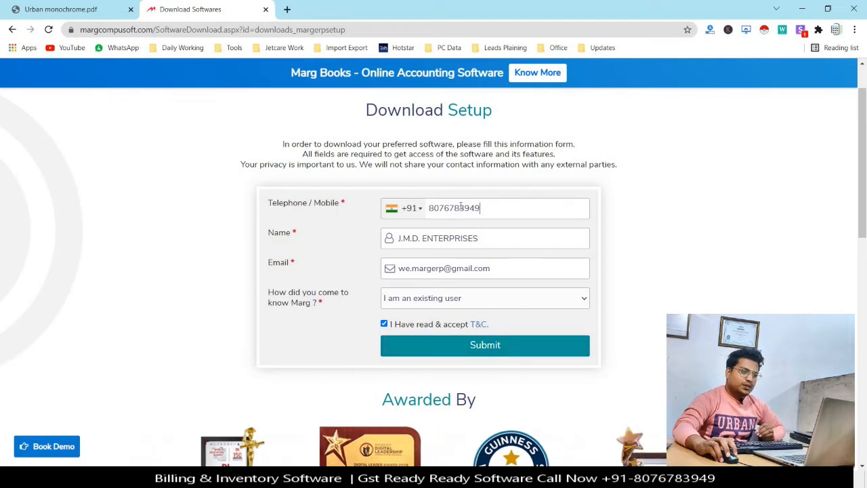
Check the entered phone, name and e-mail, choose 'I am an existing user', and resubmit.
drag(480, 208, 420, 209)
drag(478, 238, 381, 237)
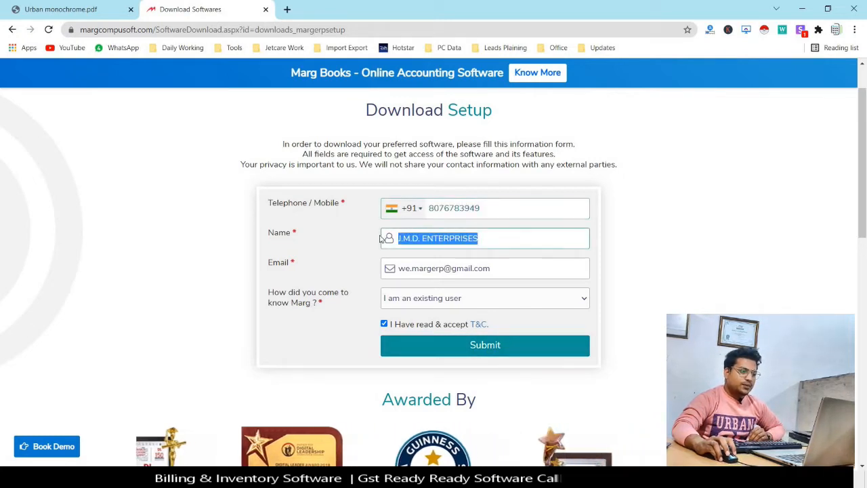
drag(485, 269, 373, 270)
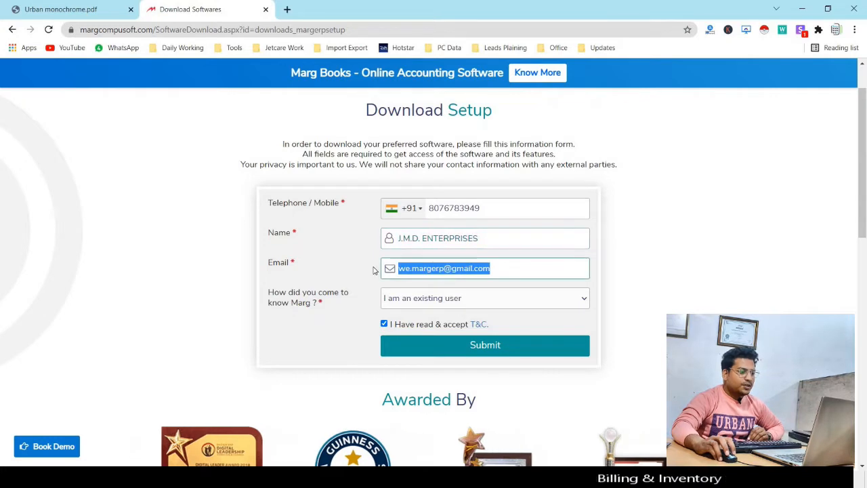
click(501, 304)
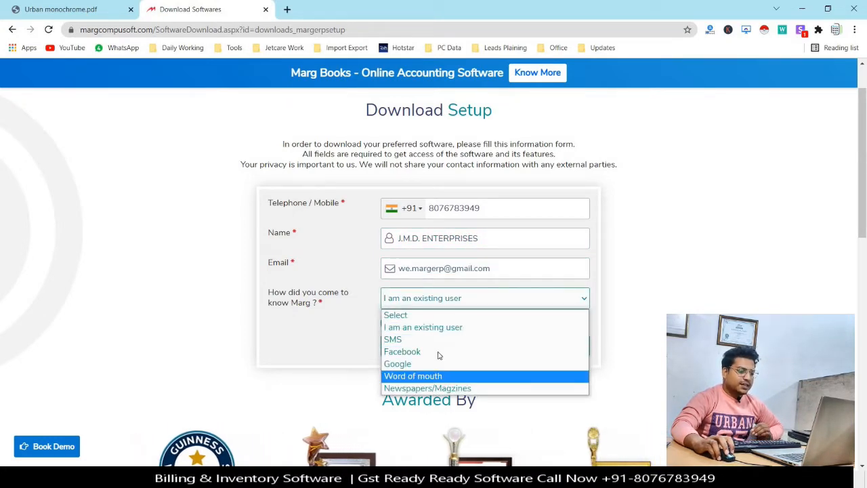
click(438, 328)
click(486, 347)
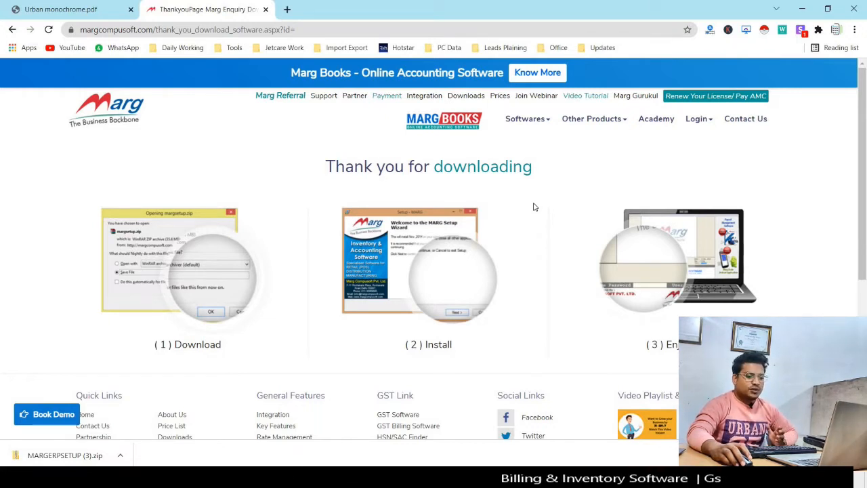
Open the downloaded MARGERPSETUP (3).zip from Chrome's download bar.
click(58, 456)
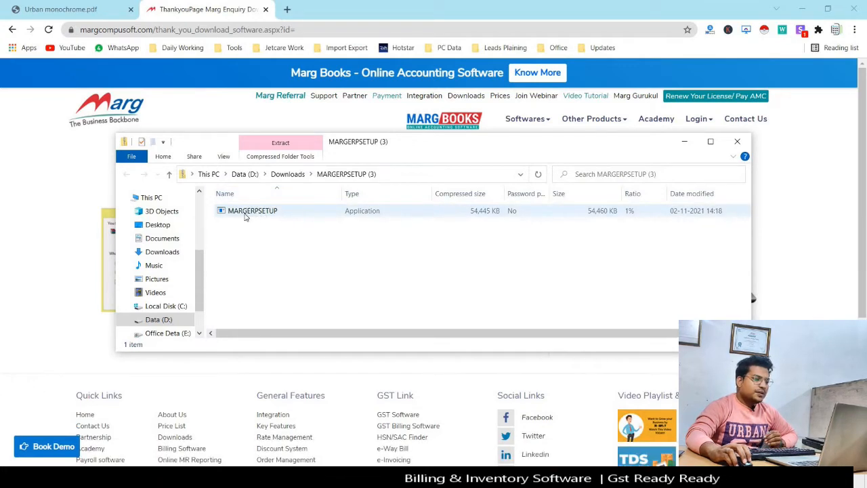
Launch MARGERPSETUP and run it anyway despite the SmartScreen unknown-publisher warning.
right_click(245, 215)
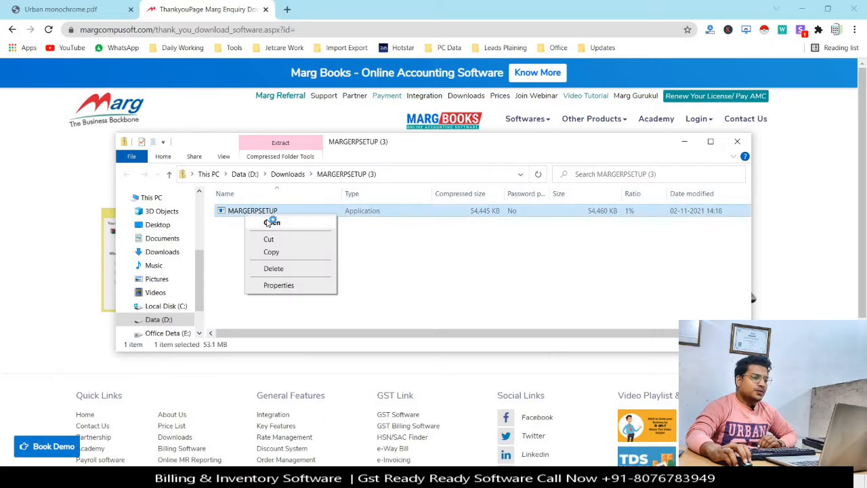
click(268, 221)
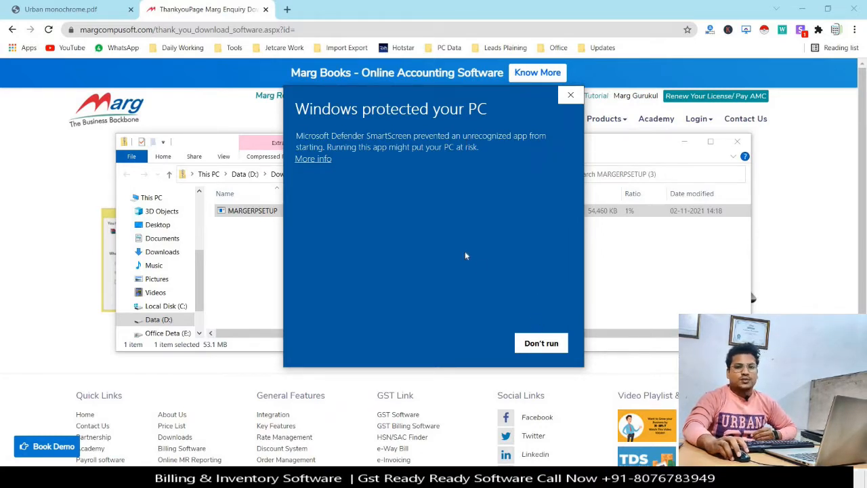
click(312, 160)
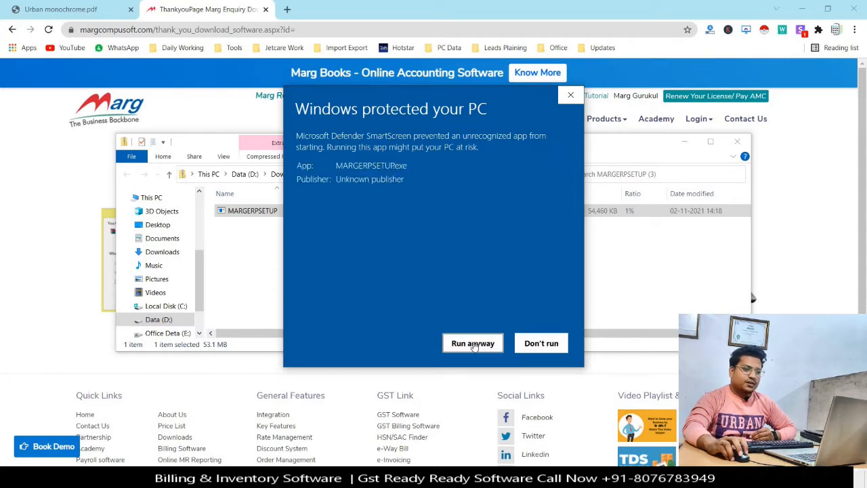
click(473, 343)
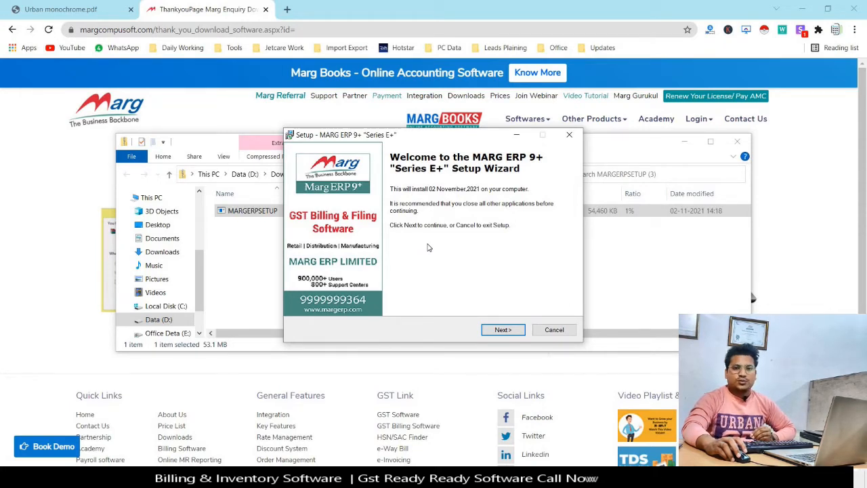
Review and accept the MARG ERP 9+ licence agreement, then continue.
click(514, 335)
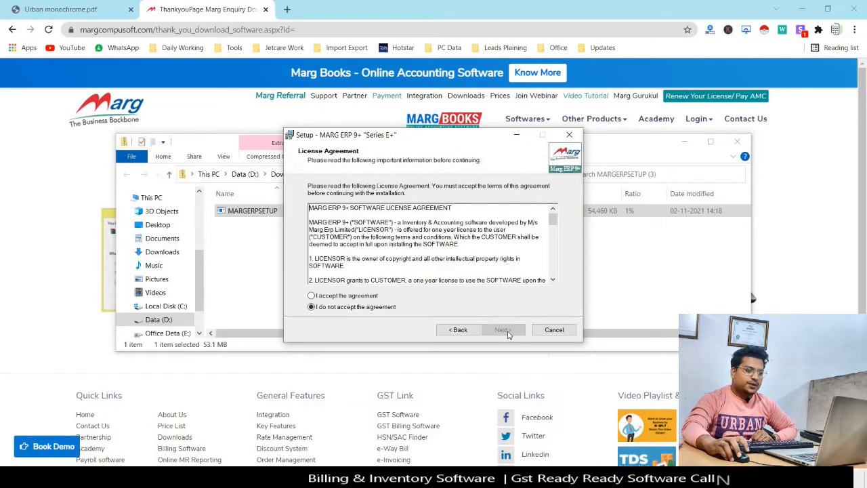
scroll(365, 236, down, 7)
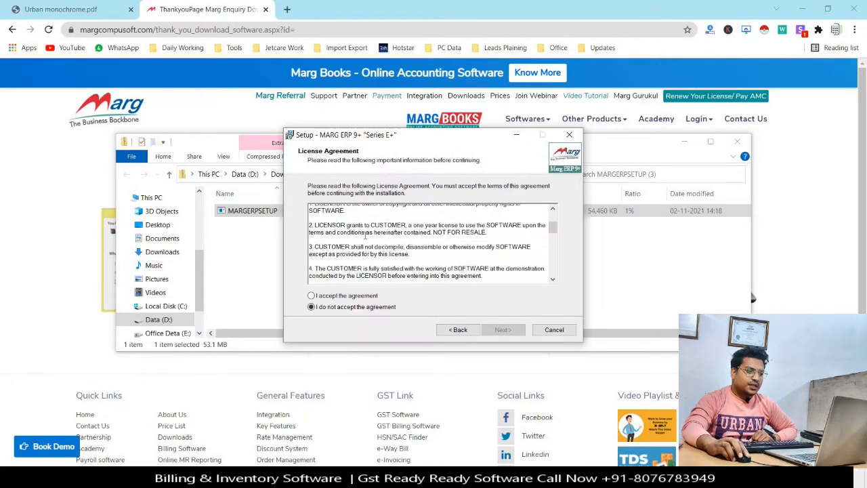
scroll(365, 236, up, 7)
scroll(365, 236, down, 7)
scroll(365, 236, down, 5)
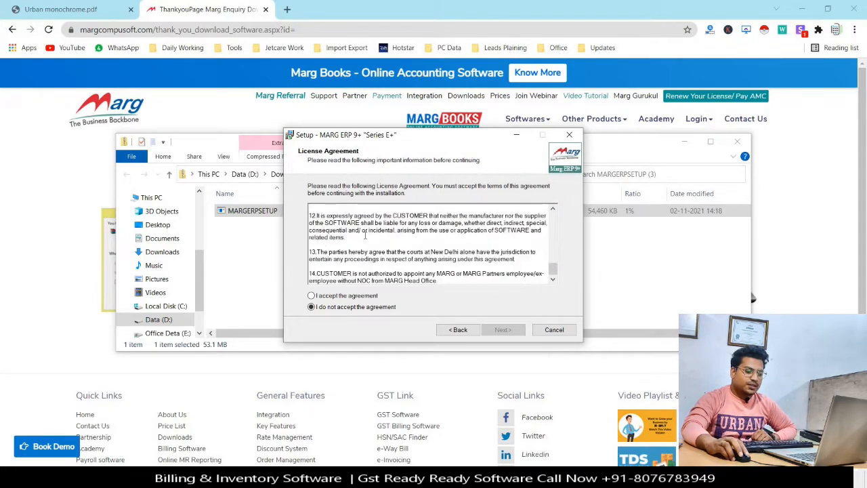
click(311, 296)
click(509, 331)
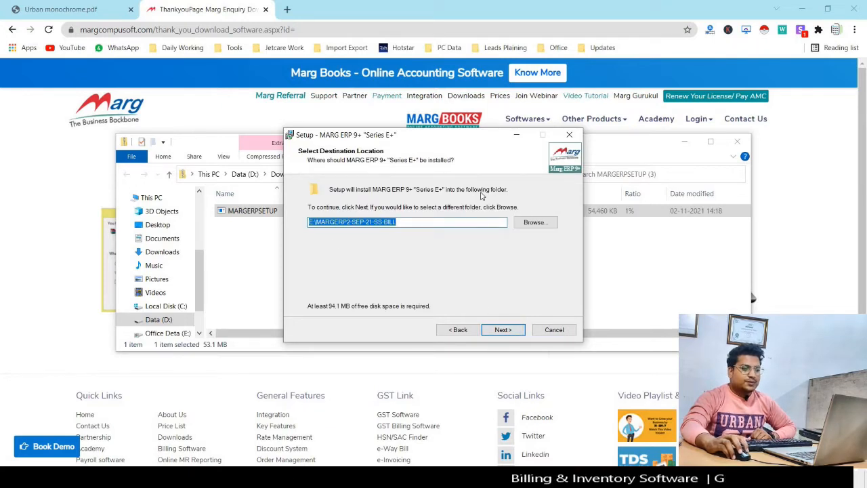
Change the install destination from C:\MARGERP to D:\MARGERP via Browse and continue.
click(531, 223)
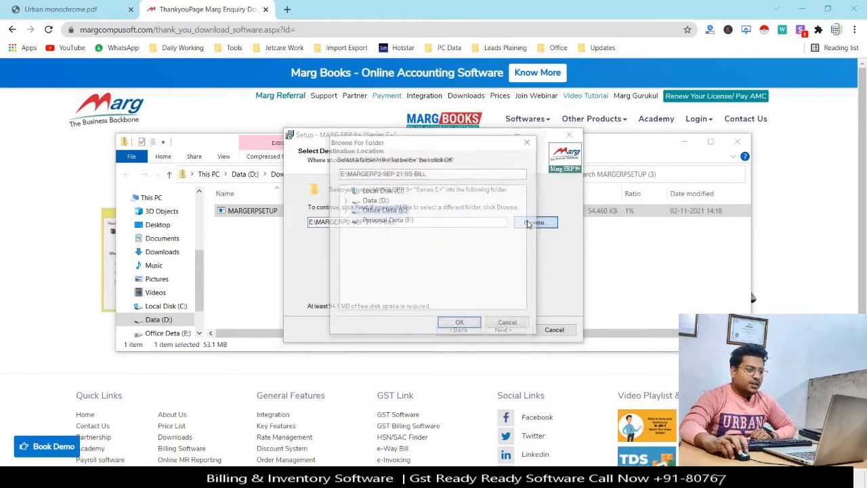
click(383, 190)
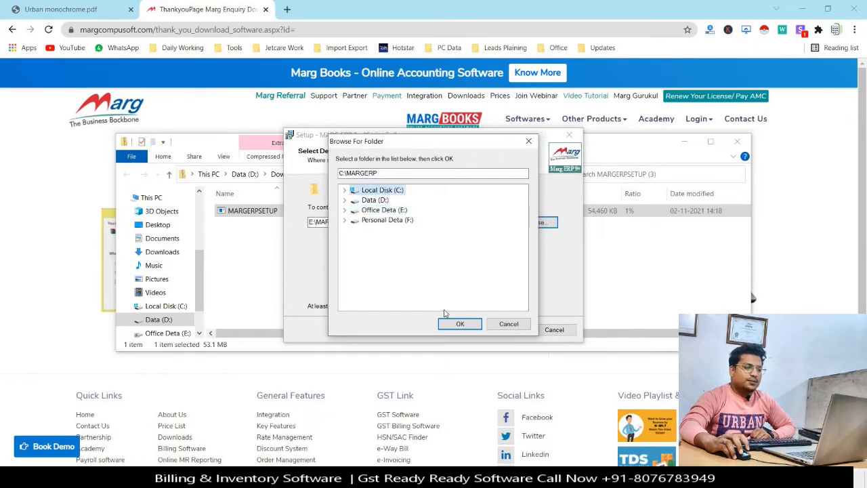
click(457, 324)
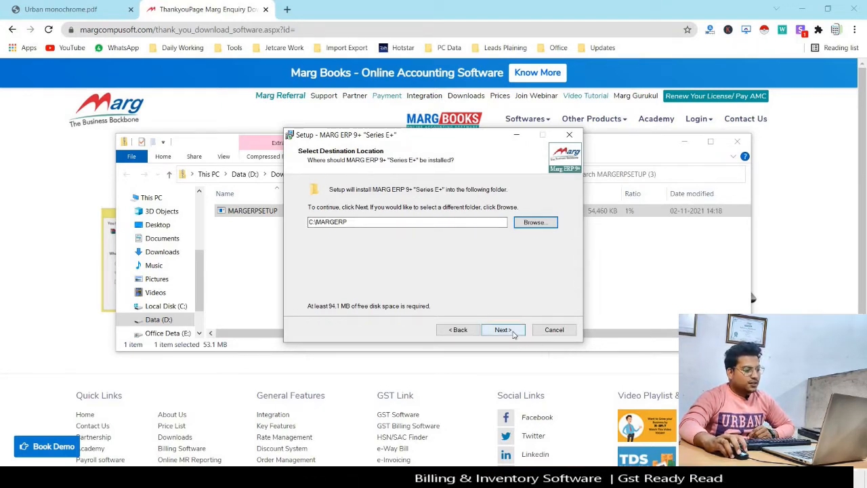
click(365, 220)
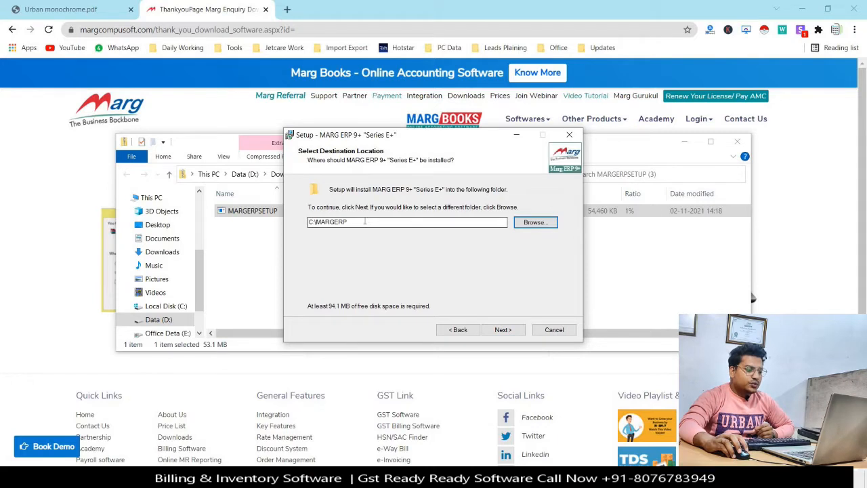
drag(340, 217, 311, 215)
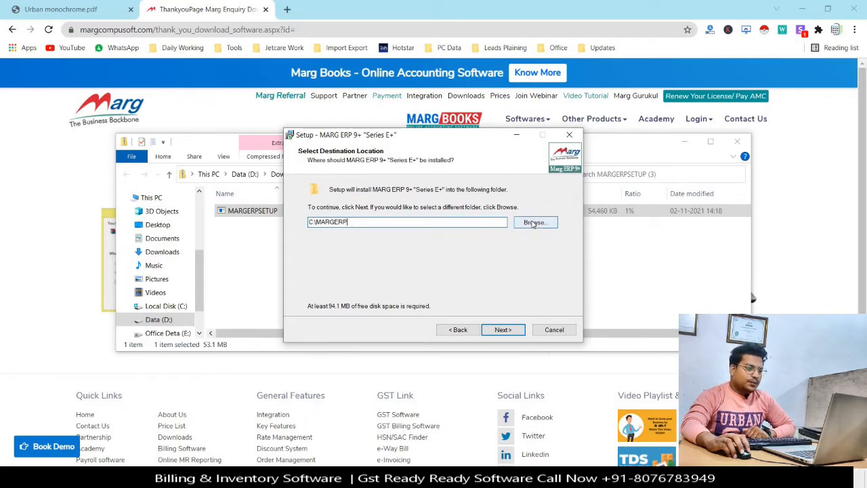
click(533, 223)
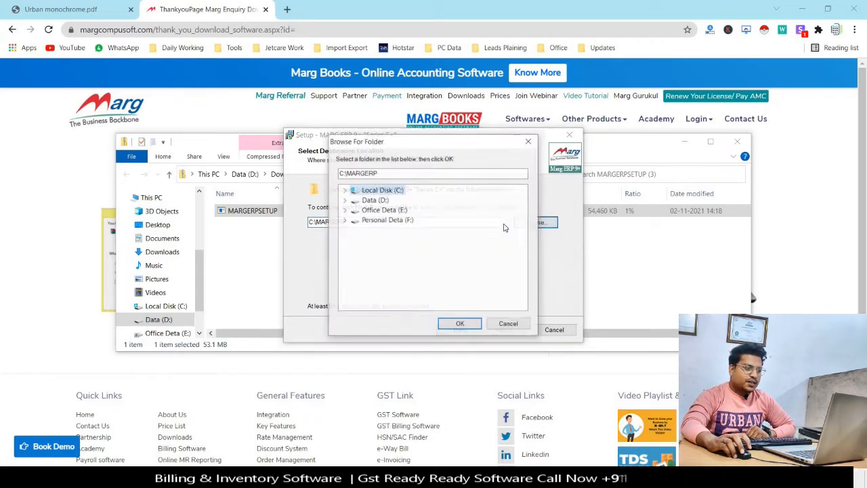
click(371, 201)
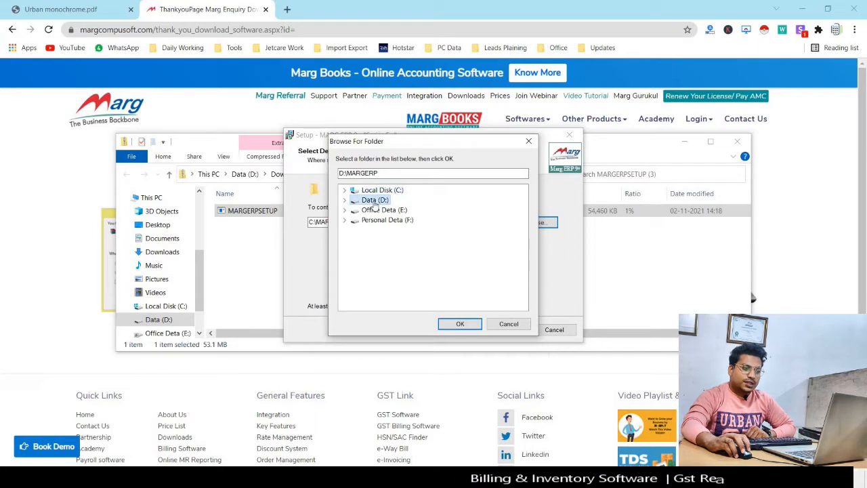
click(461, 324)
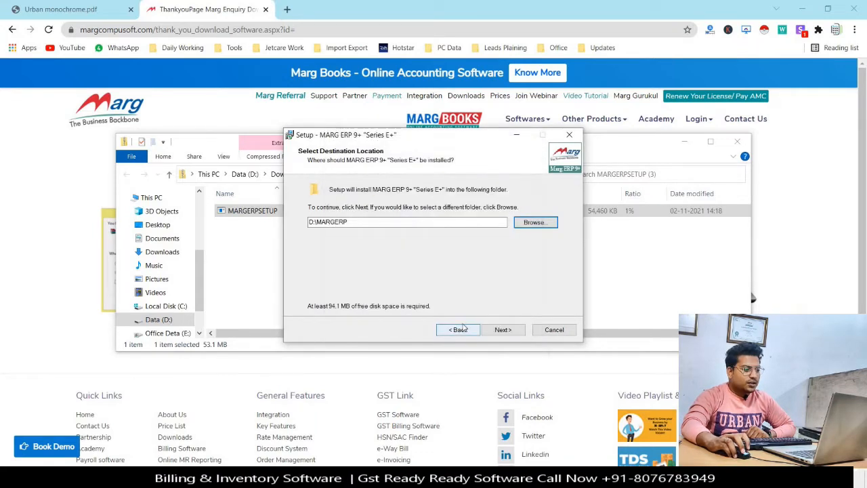
click(502, 330)
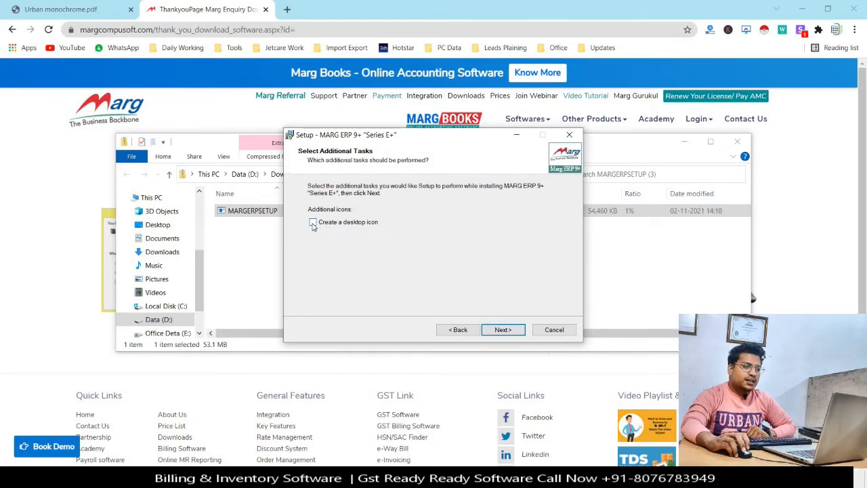
Install with a desktop icon, then finish setup with 'Launch MARG' unticked.
click(313, 222)
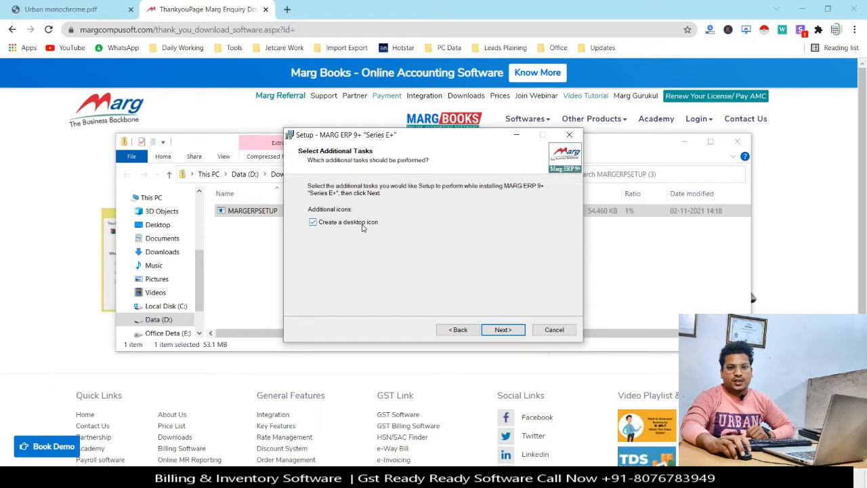
click(509, 332)
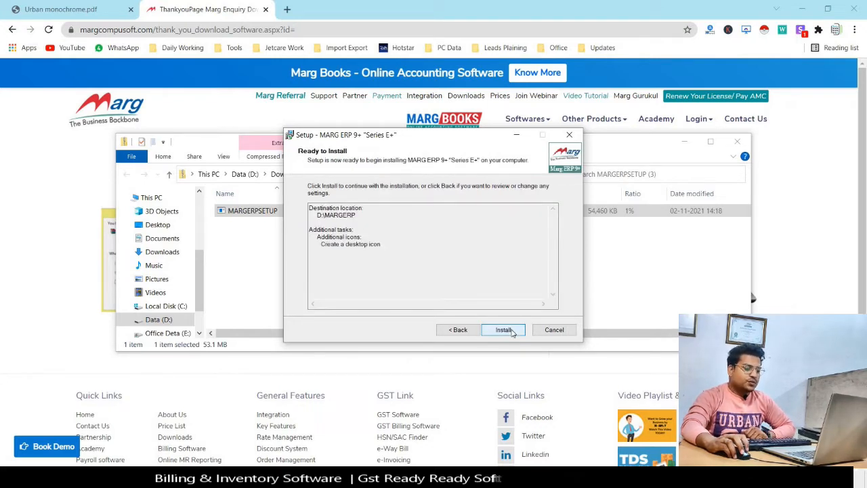
click(504, 330)
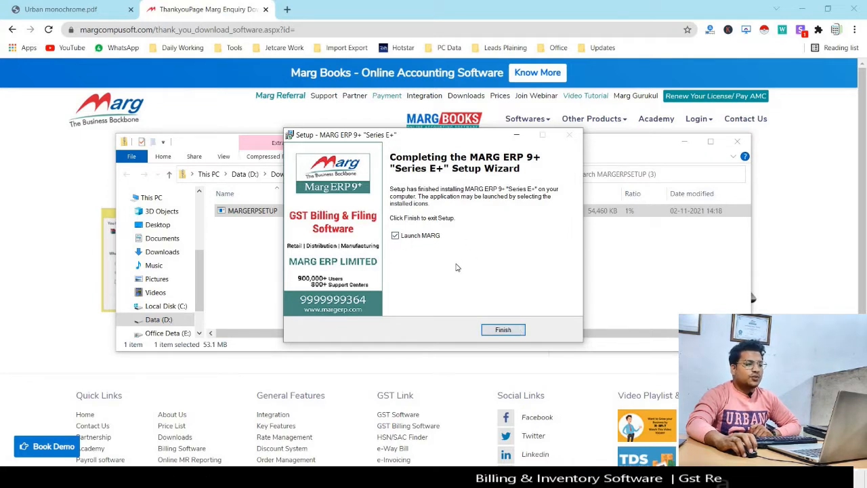
click(398, 236)
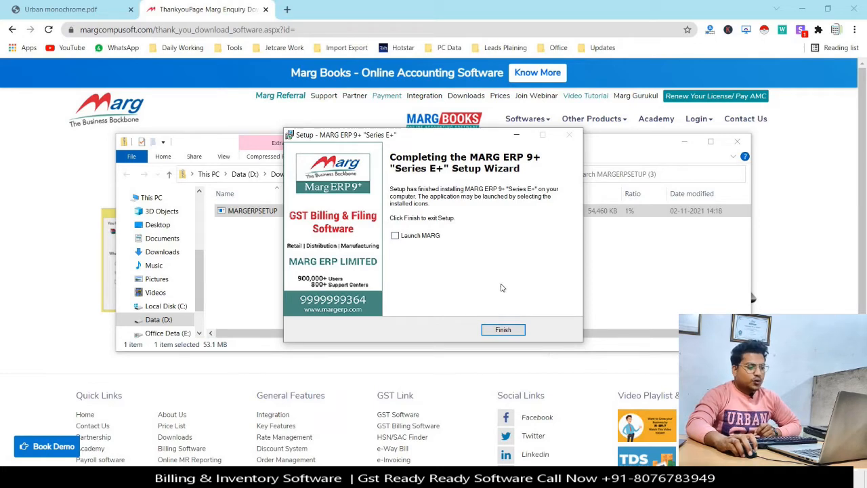
click(503, 330)
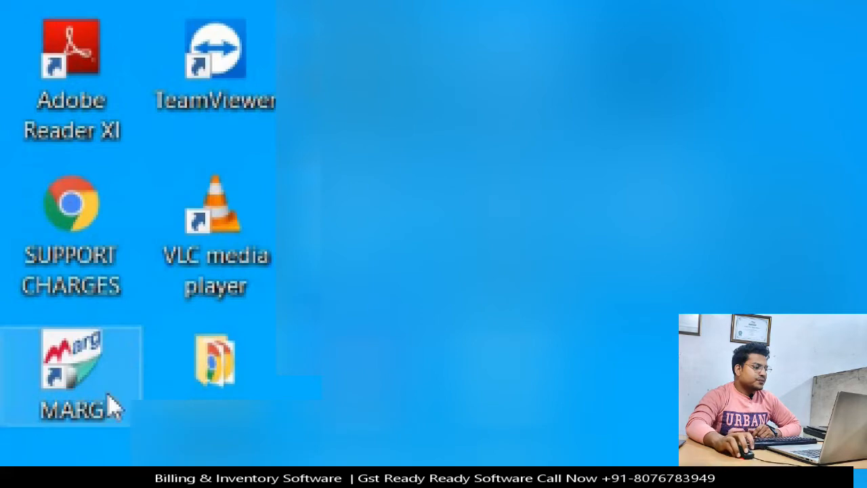
Set the MARG shortcut's all-users compatibility to 'Run as administrator' and apply it.
right_click(56, 383)
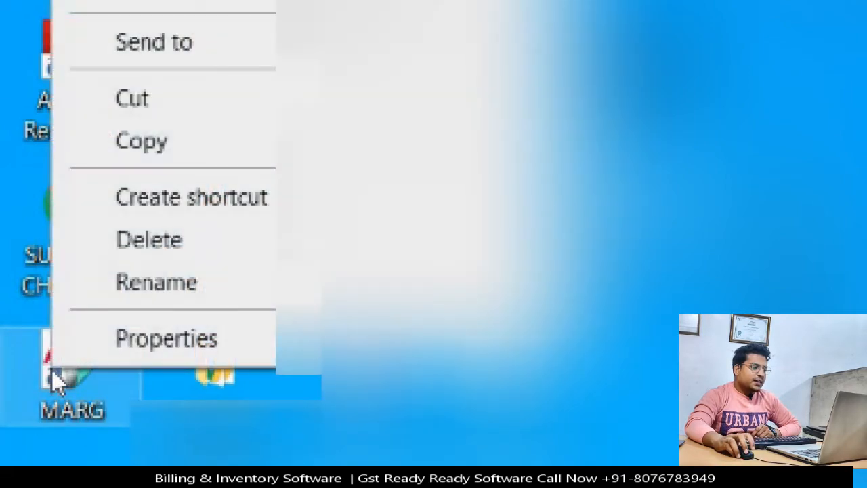
click(170, 355)
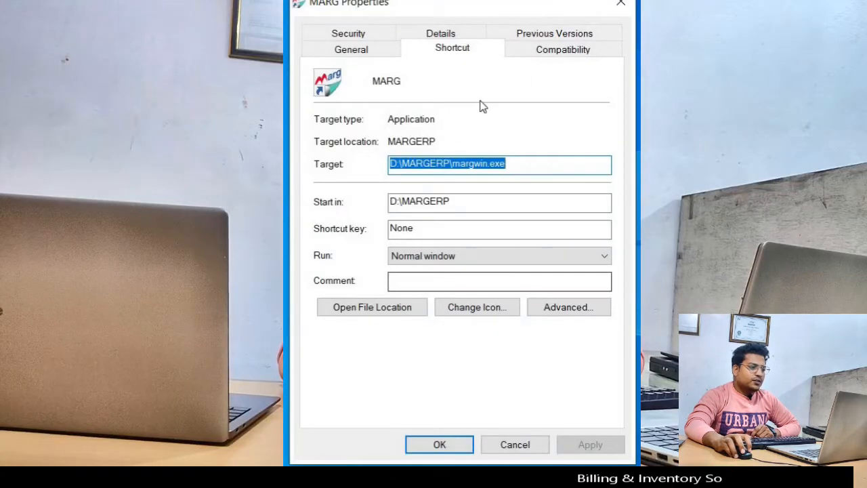
click(575, 52)
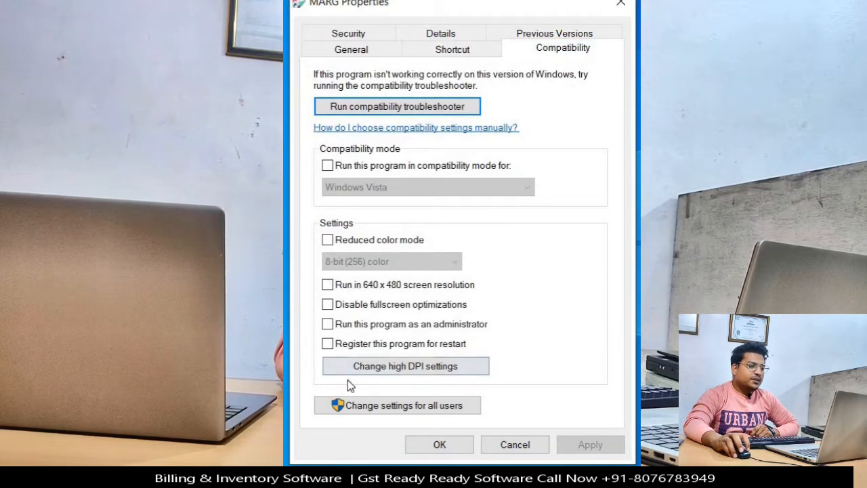
click(426, 406)
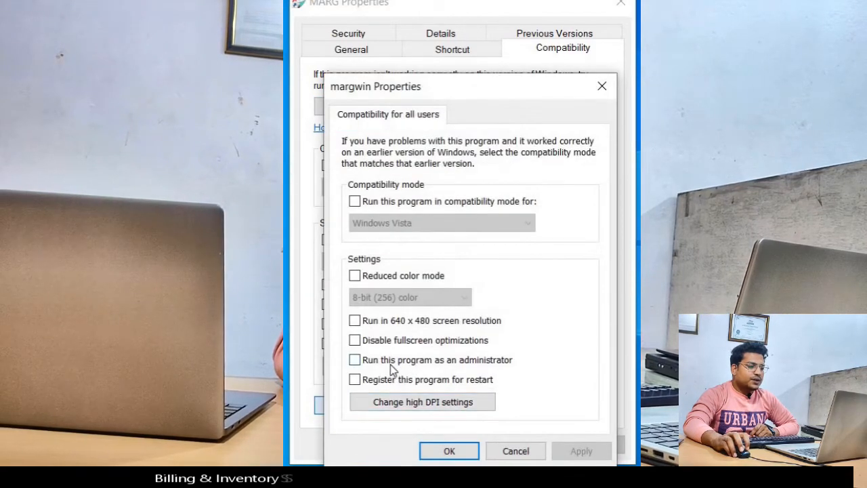
click(390, 363)
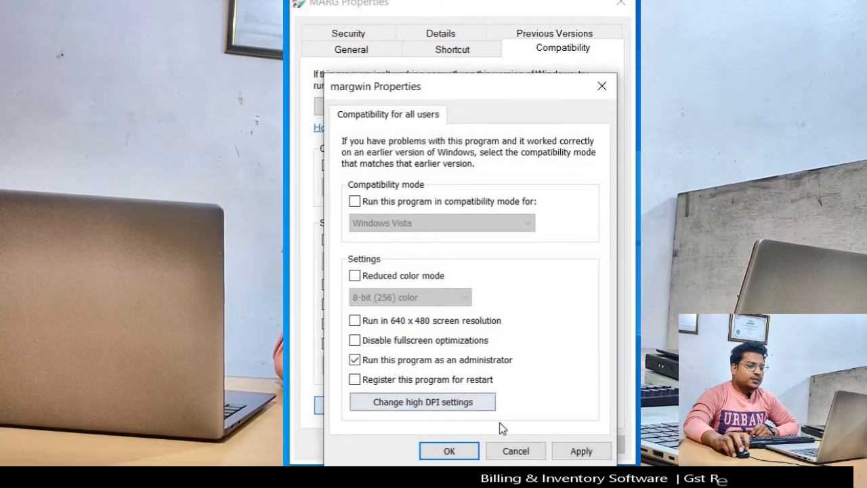
click(577, 450)
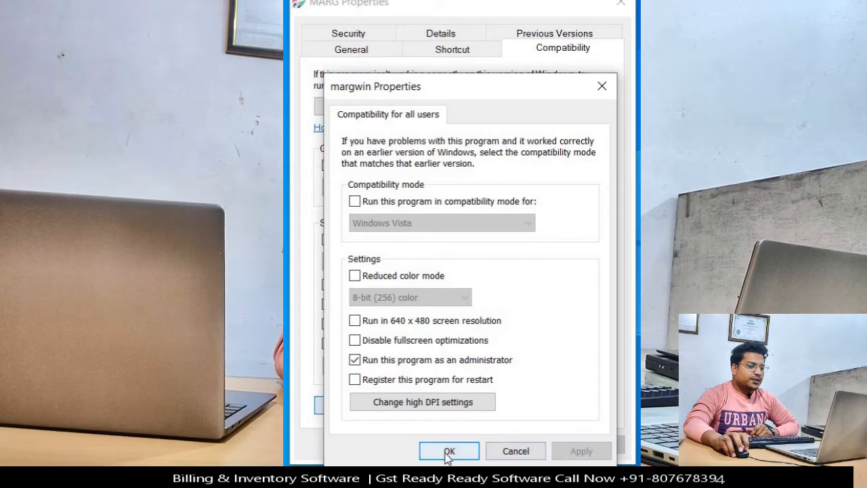
click(447, 451)
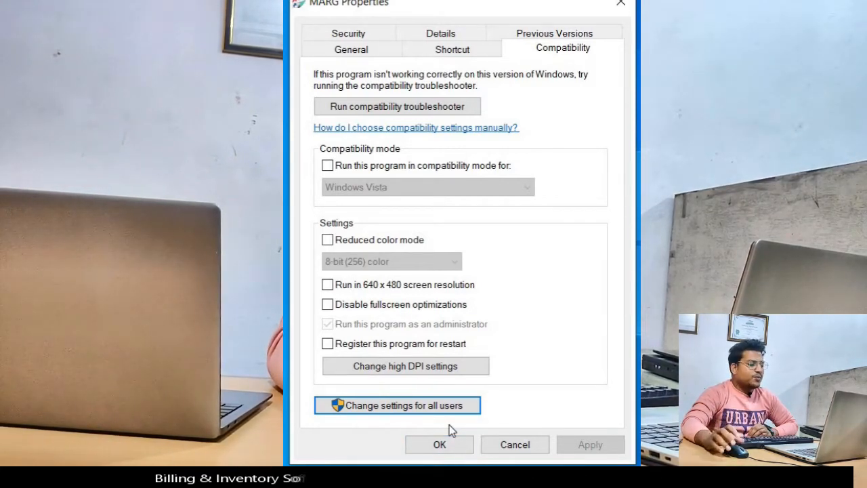
click(449, 453)
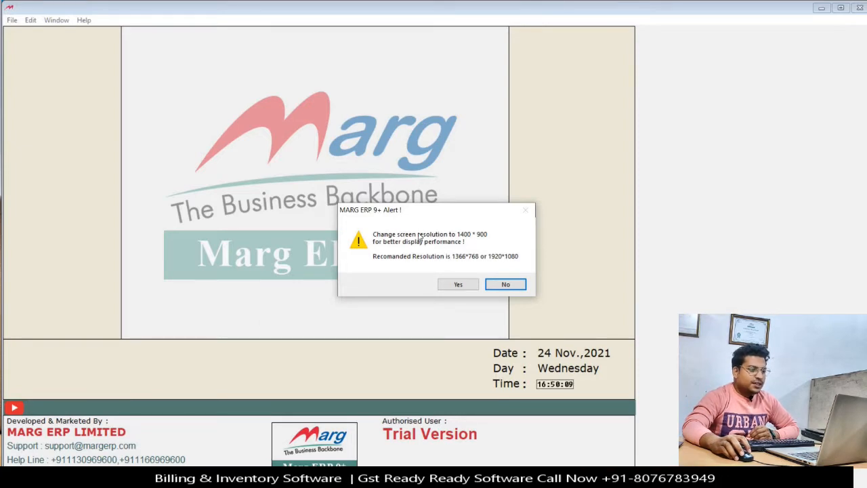
Drag MARG ERP's screen-resolution alert aside, then minimize the MARG ERP window.
drag(425, 212, 380, 177)
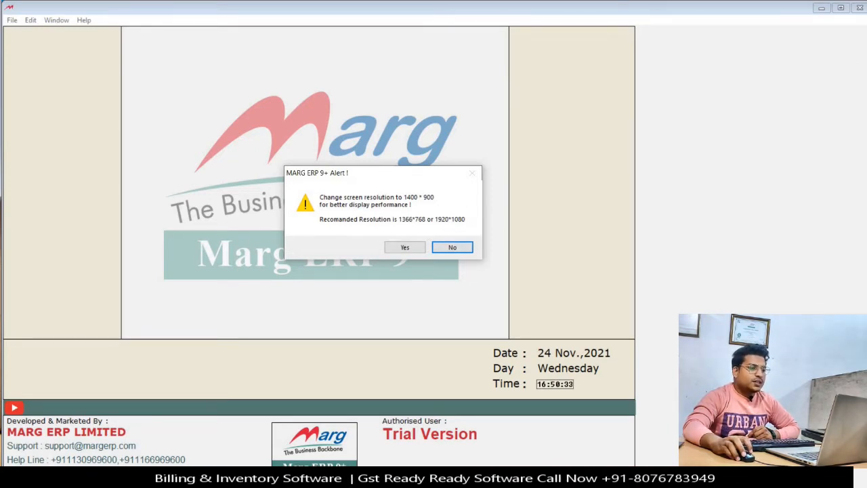
click(821, 9)
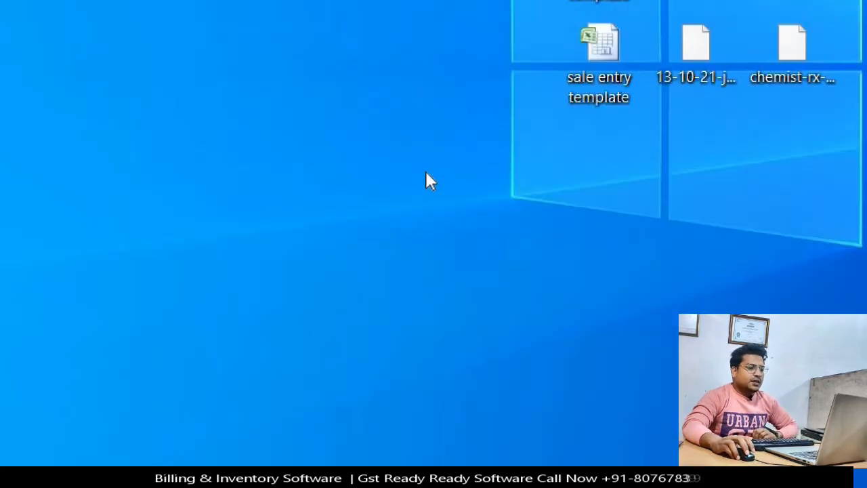
Open Windows Display settings and view the resolution options, with 1920 × 1080 recommended.
right_click(319, 116)
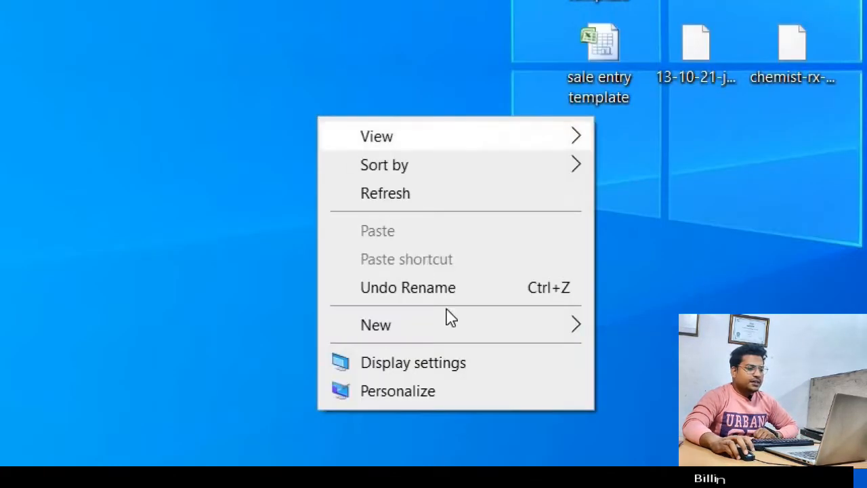
click(476, 361)
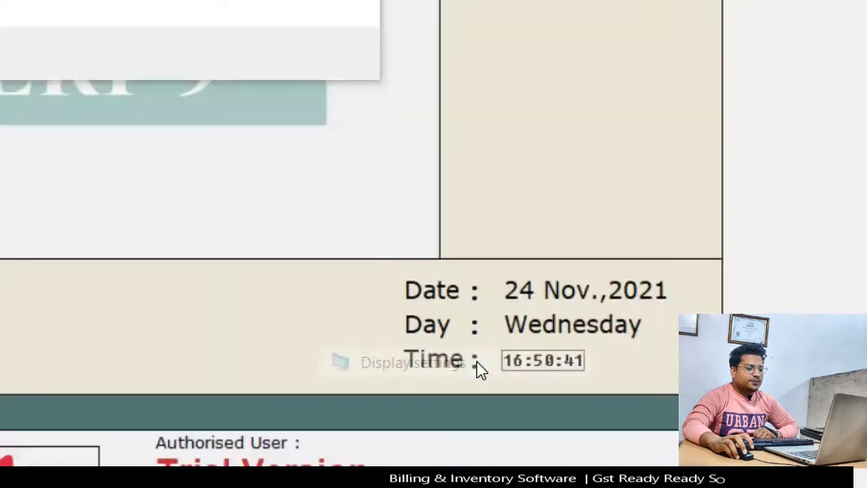
scroll(340, 354, down, 2)
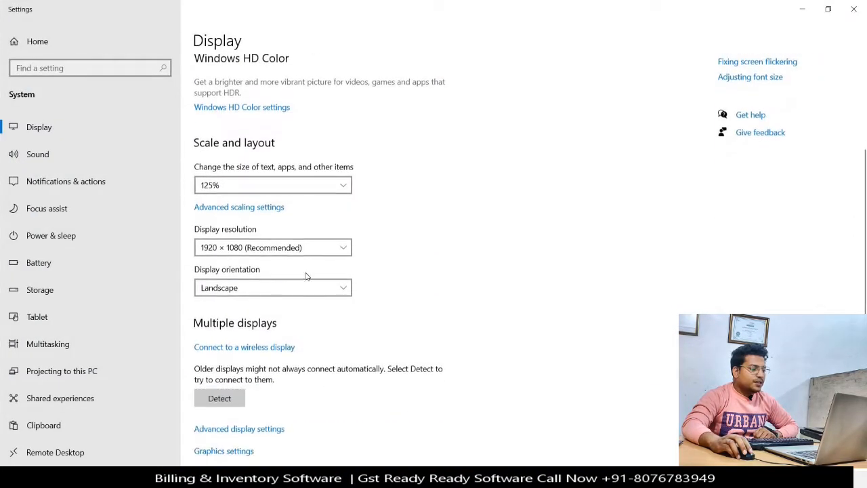
click(231, 250)
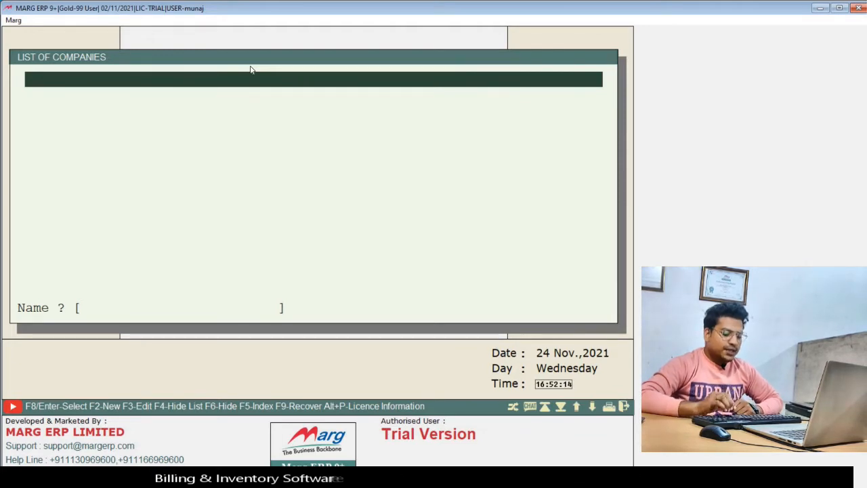
Choose CREATE NEW COMPANY from the F2 company creation options.
key(F2)
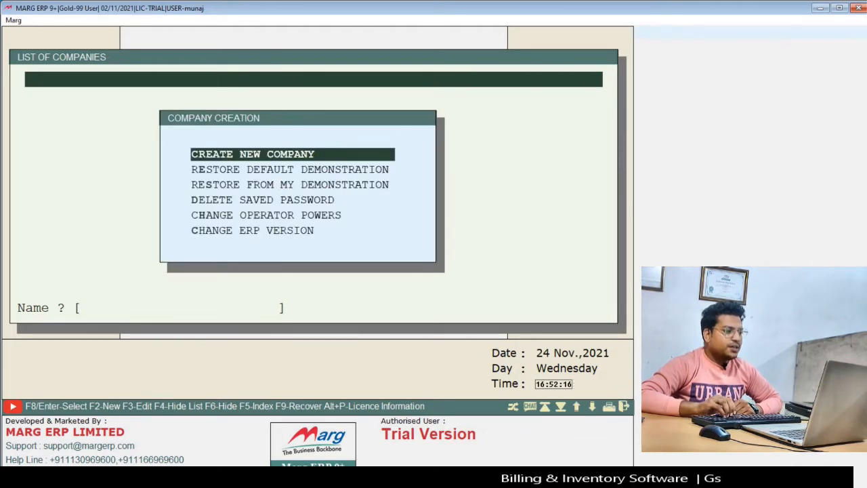
key(Down)
key(Down)
key(Down)
key(Down)
key(Down)
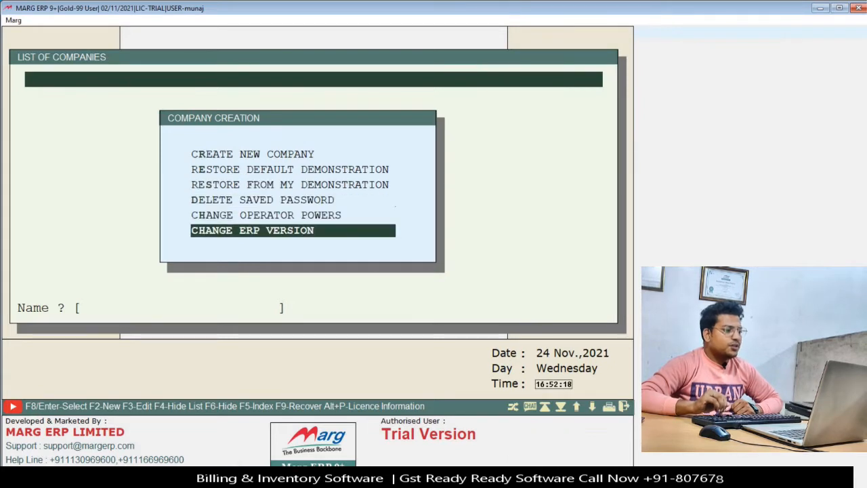
key(Up)
key(Up)
key(Up)
key(Up)
key(Up)
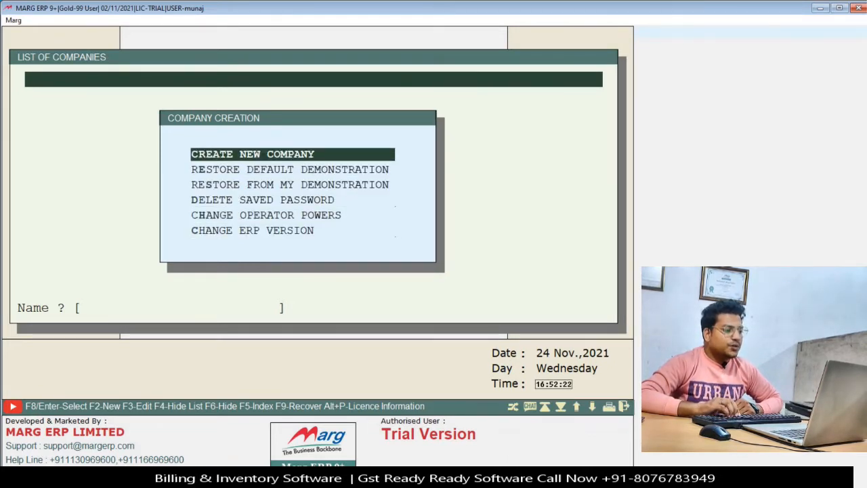
key(Return)
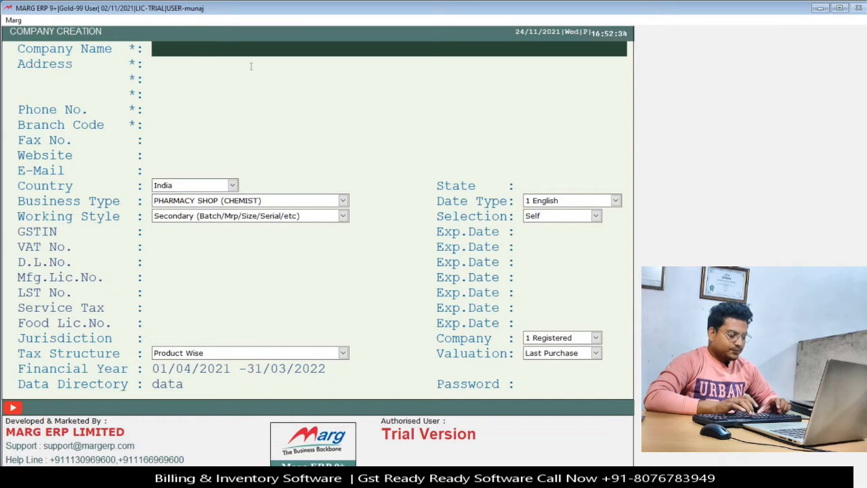
Enter PHARAMCY 24/7 as the company name.
text(NEW)
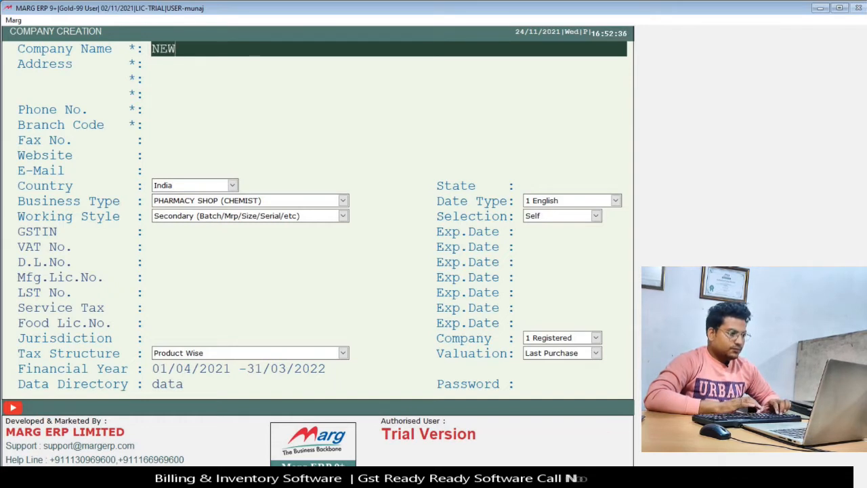
key(BackSpace)
key(BackSpace)
key(BackSpace)
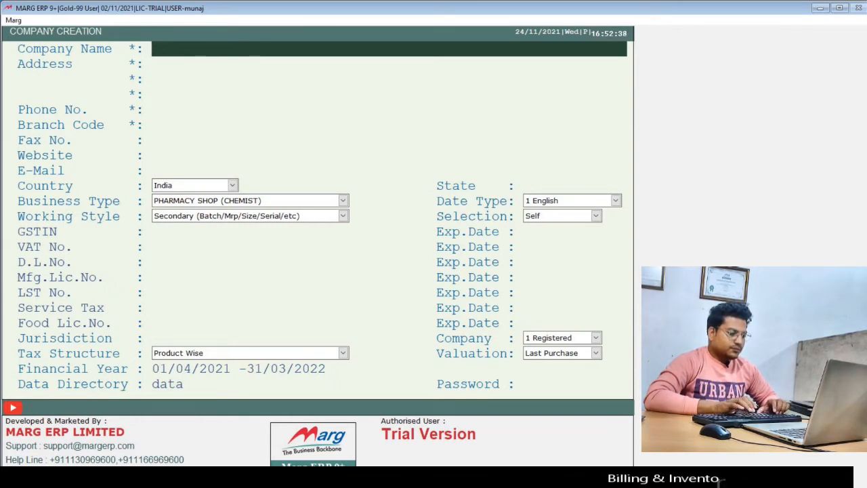
text(PHARAMCY 24/7)
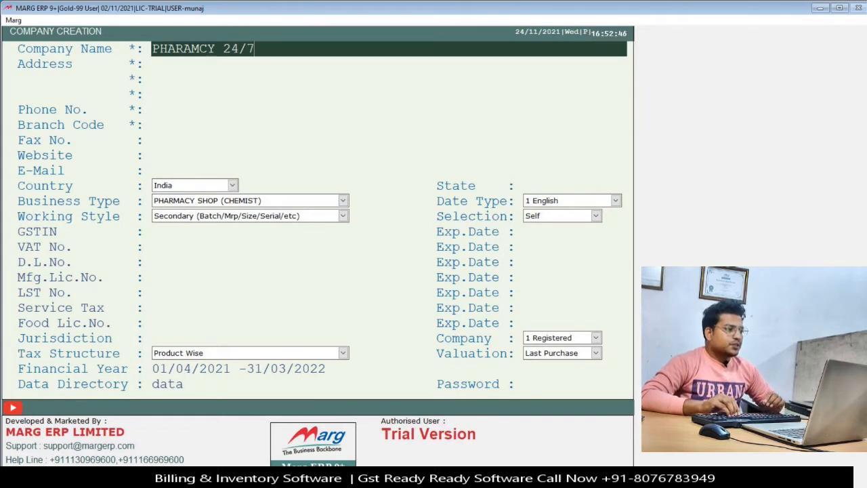
key(Return)
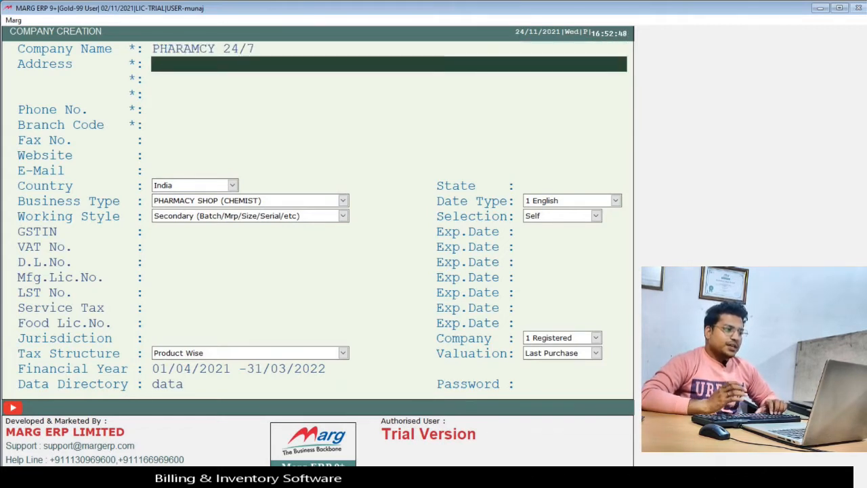
Enter DELHI INDIA as the address, leaving the other address lines blank.
text(DELHI IN)
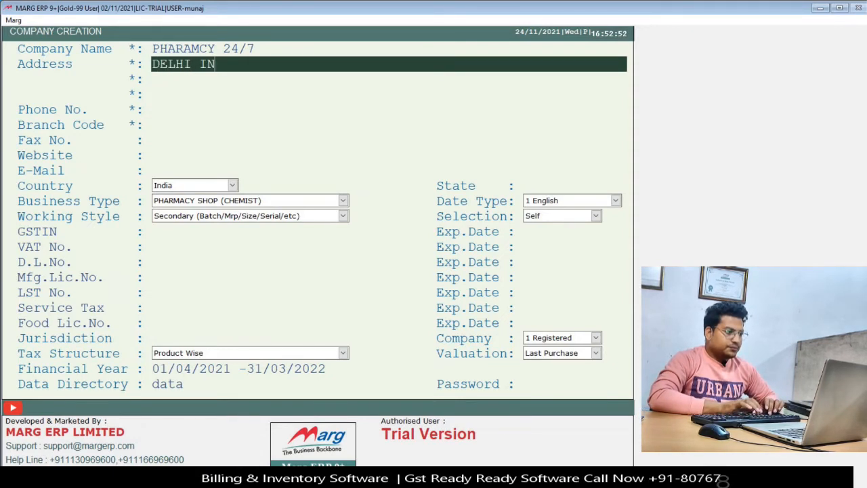
text(FI)
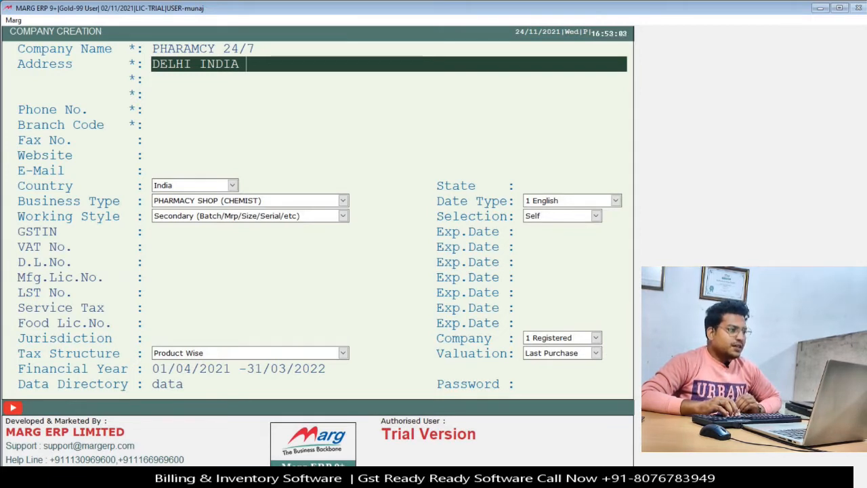
key(Return)
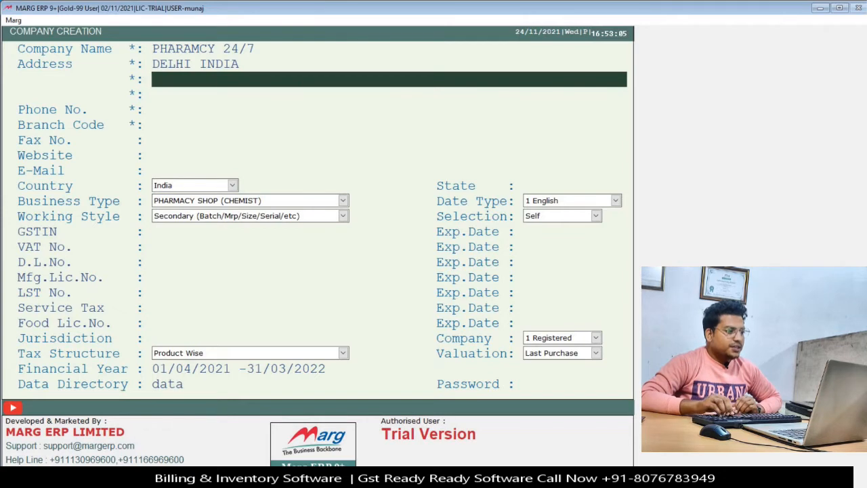
key(Return)
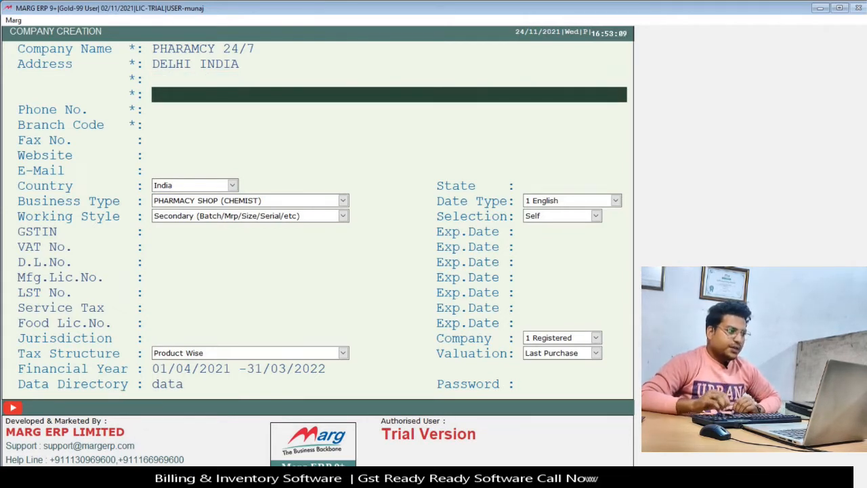
key(Up)
key(Up)
key(Down)
key(Down)
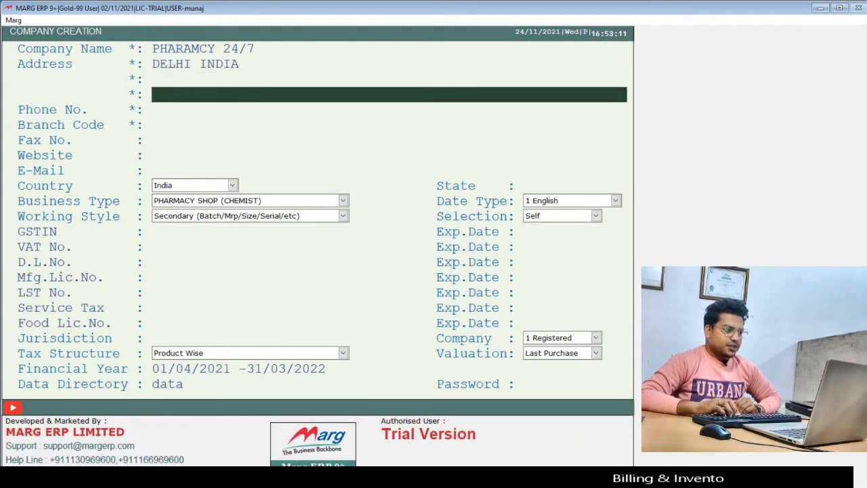
key(Down)
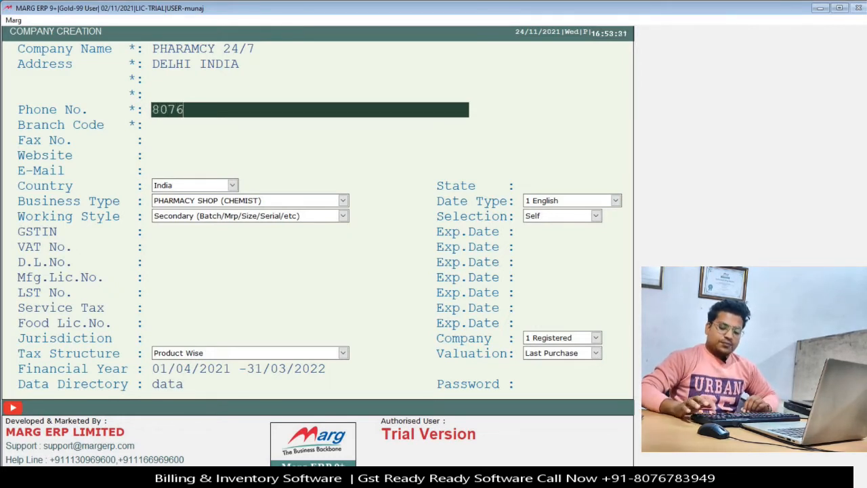
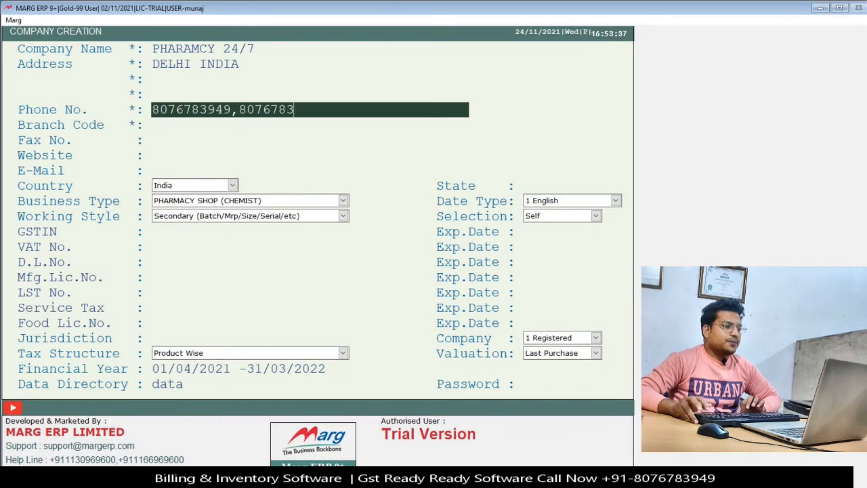
Enter the company's two phone numbers and change Branch Code from PH24 to HO.
key(Return)
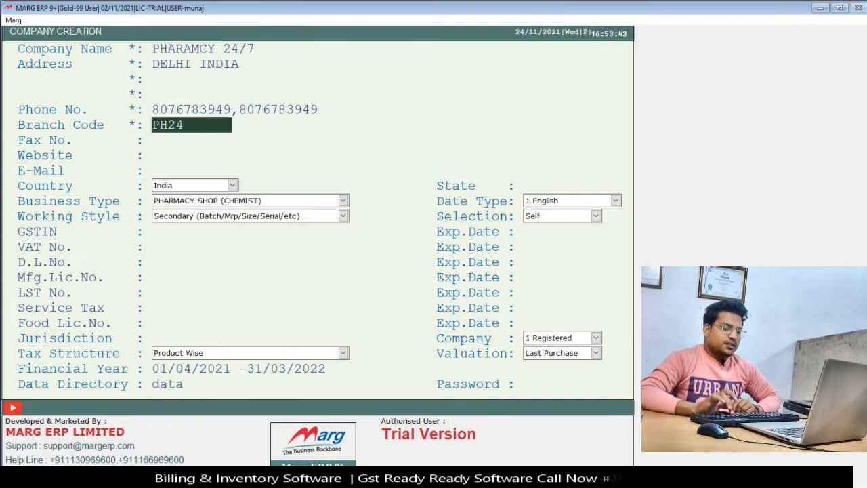
key(BackSpace)
key(BackSpace)
key(BackSpace)
key(BackSpace)
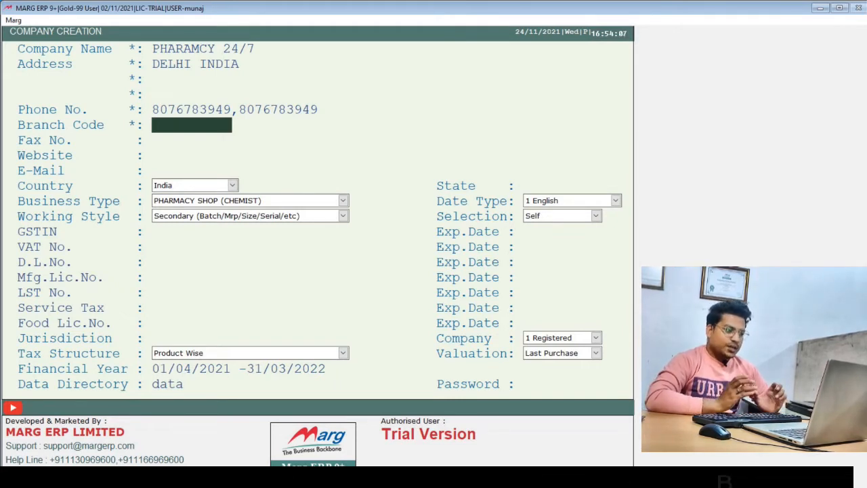
text(HEA)
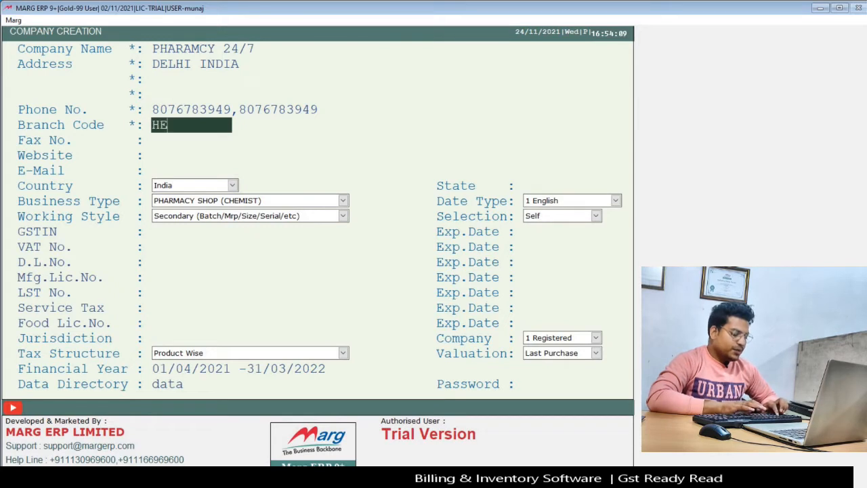
key(BackSpace)
key(BackSpace)
text(O)
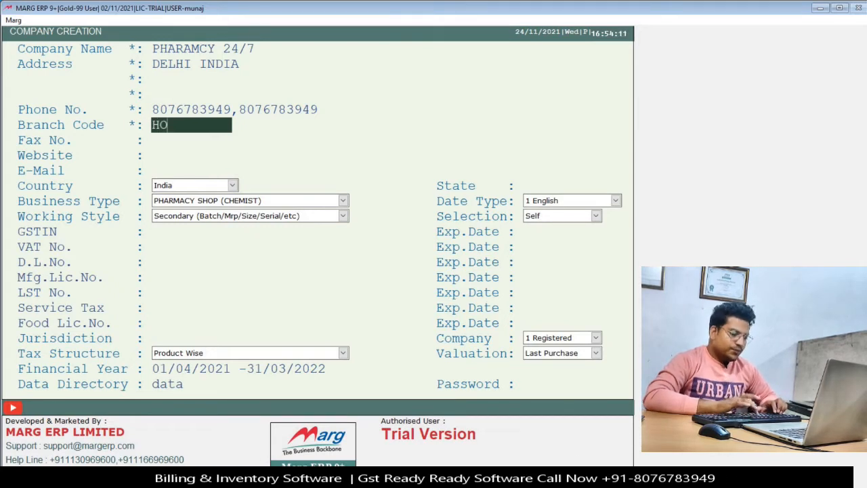
key(Return)
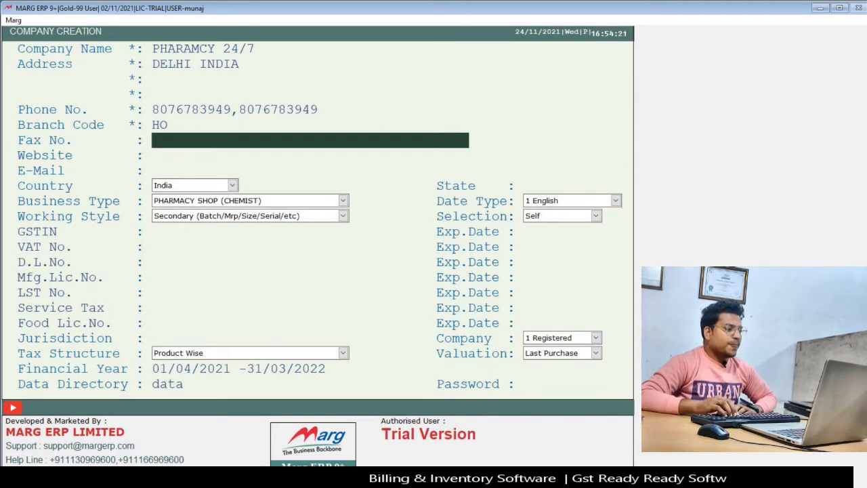
key(Return)
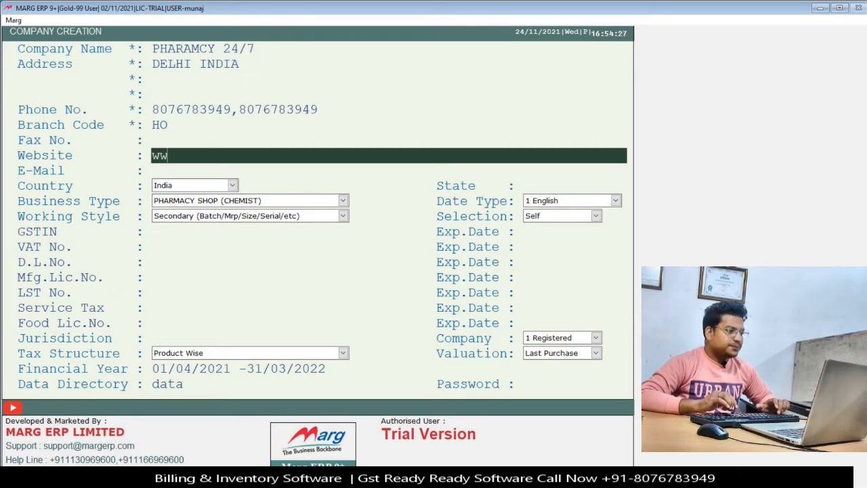
text(ha)
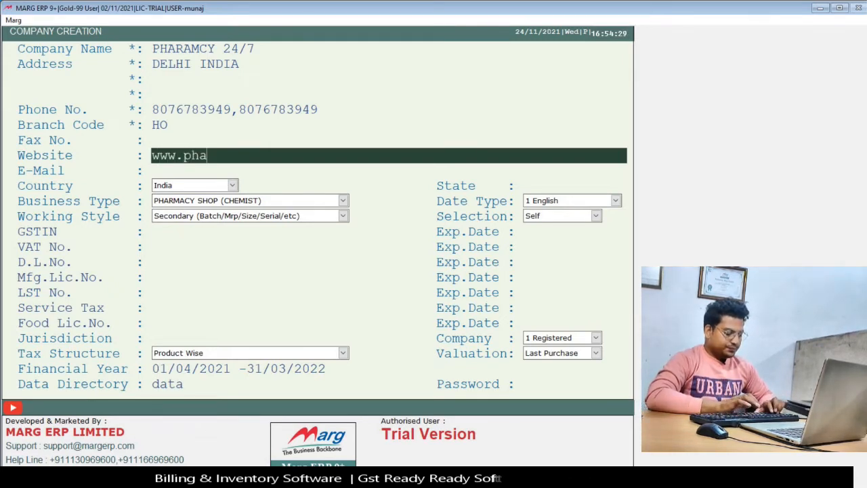
text(rmacy24/7.com)
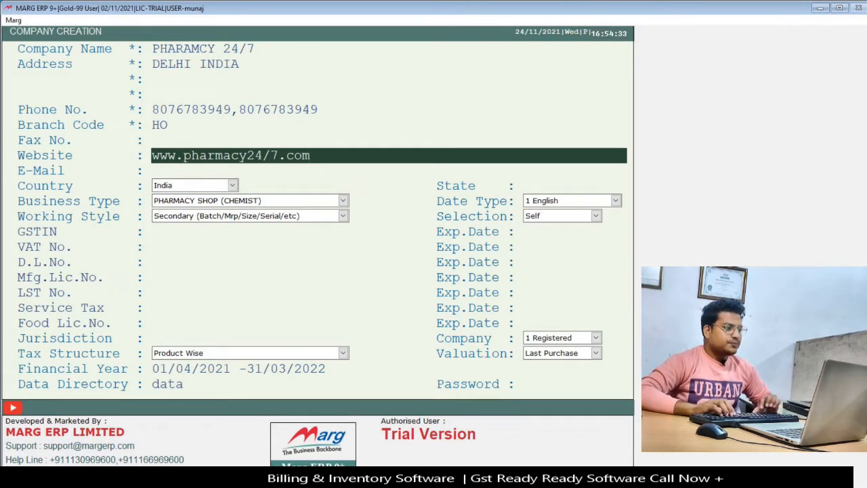
key(Return)
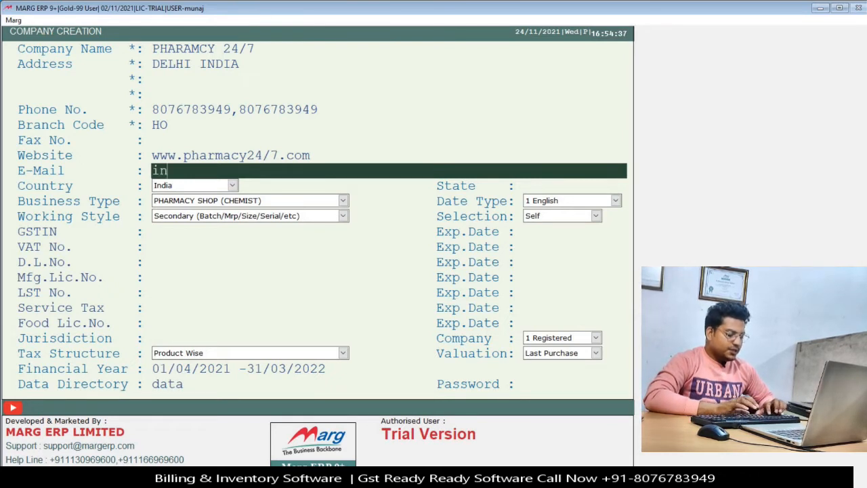
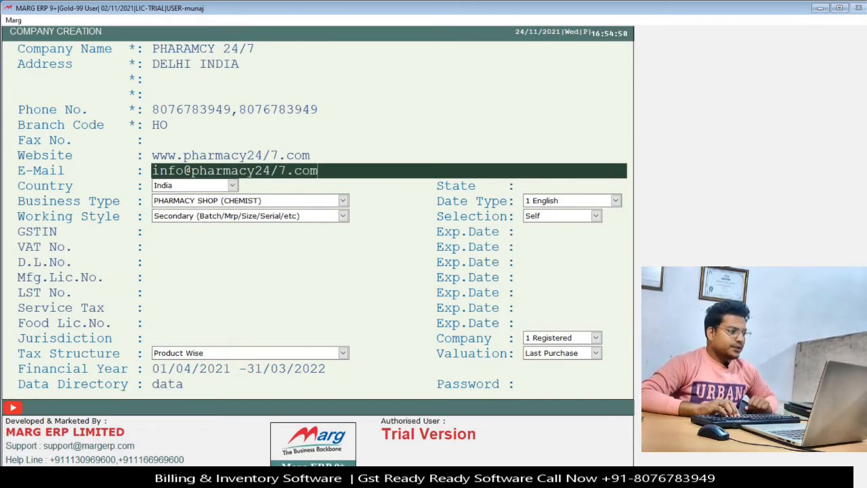
key(Return)
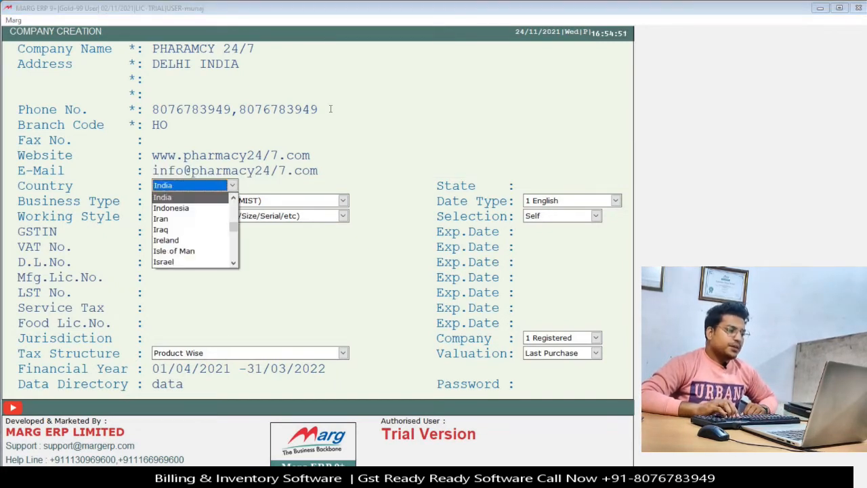
Keep India as the country, browse the business types, and settle on PHARMACY SHOP (CHEMIST).
key(Return)
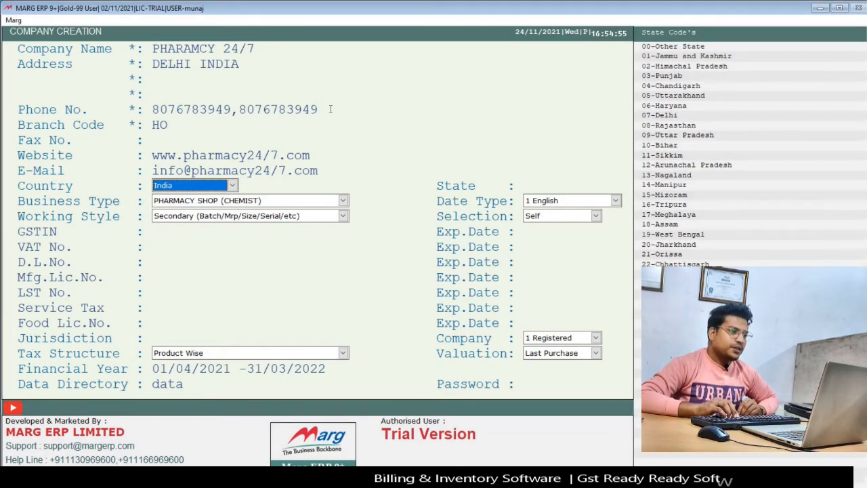
key(Return)
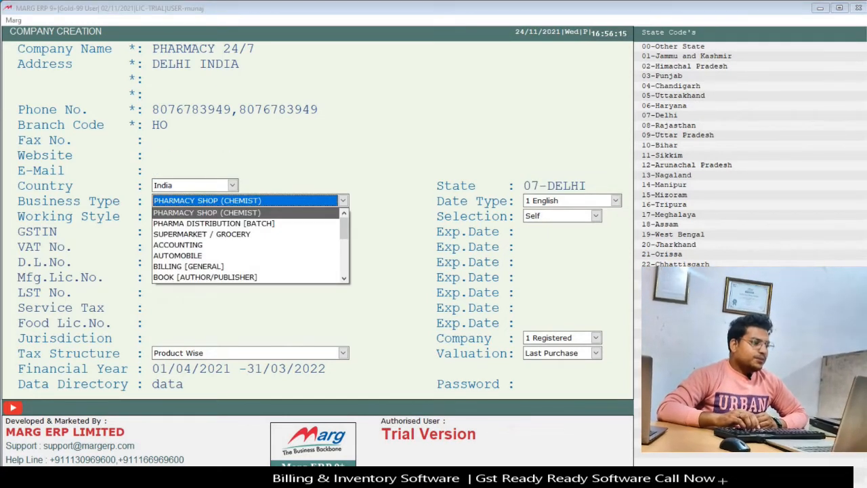
key(Down)
key(Down)
key(Up)
key(Up)
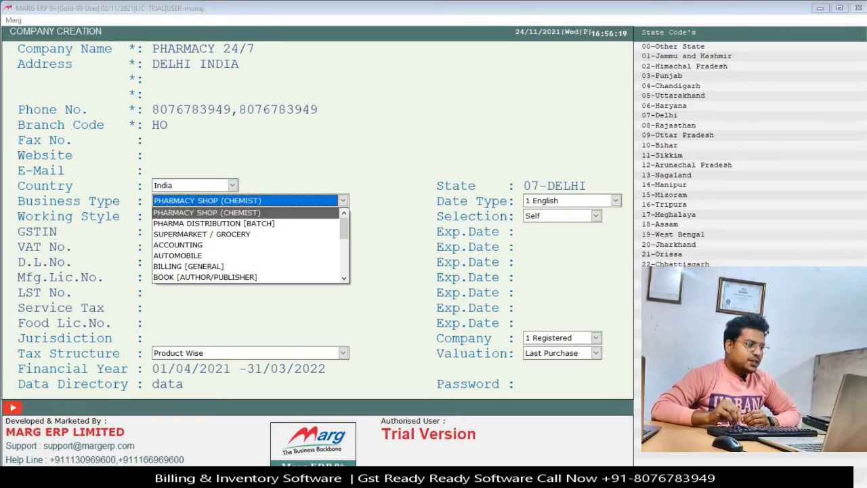
key(Down)
key(Down)
key(Down)
key(Down)
key(Down)
key(Down)
key(Down)
key(Down)
key(Down)
key(Down)
key(Down)
key(Down)
key(Down)
key(Down)
key(Down)
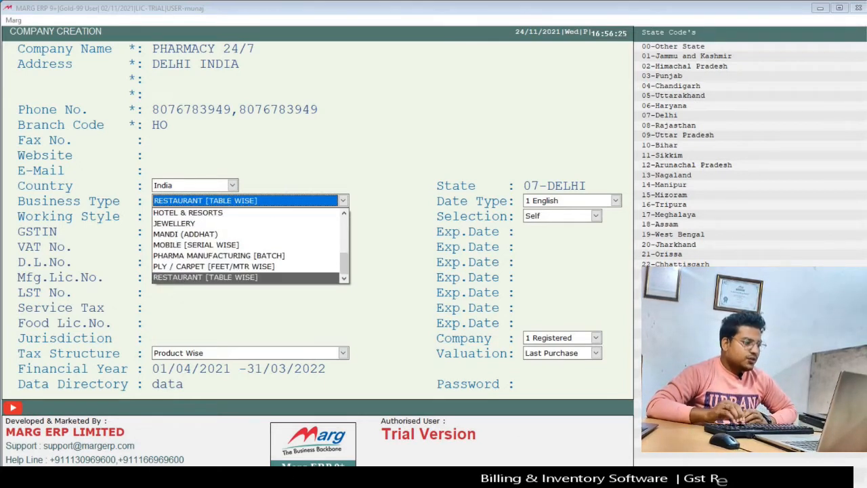
key(Up)
key(Up)
key(Up)
key(Up)
key(Up)
key(Up)
key(Up)
key(Up)
key(Up)
key(Up)
key(Up)
key(Up)
key(Up)
key(Up)
key(Up)
key(Up)
key(Up)
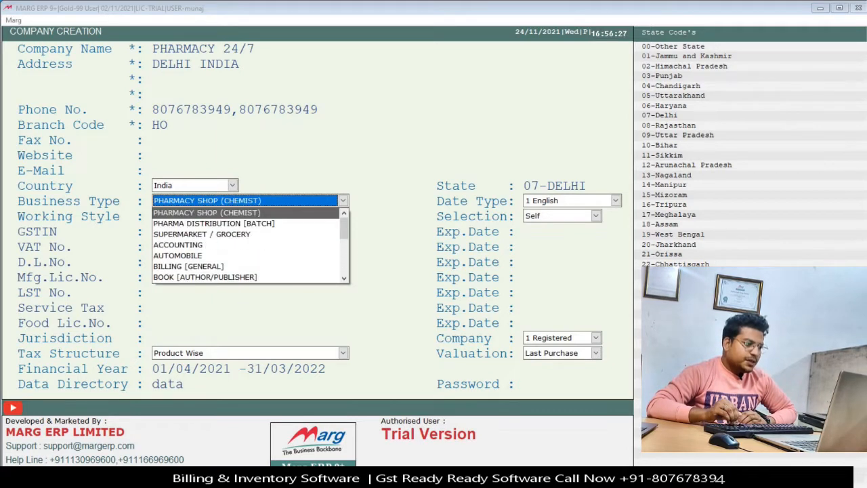
key(Down)
key(Down)
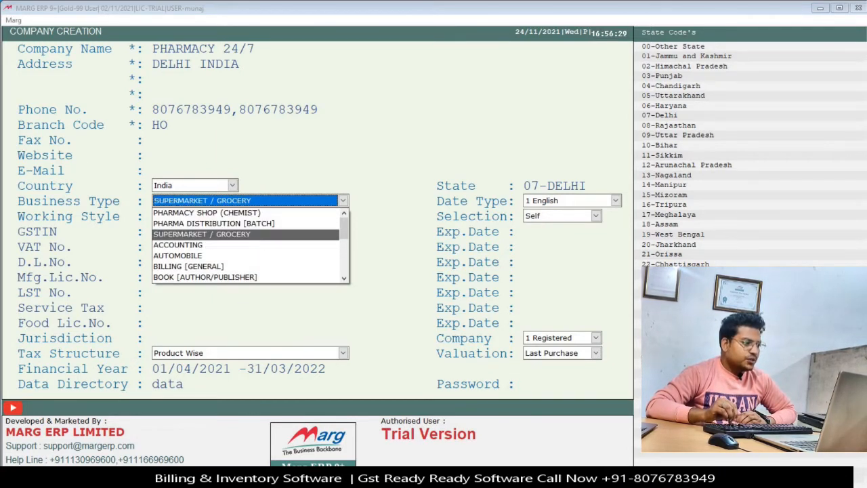
key(Down)
key(Down)
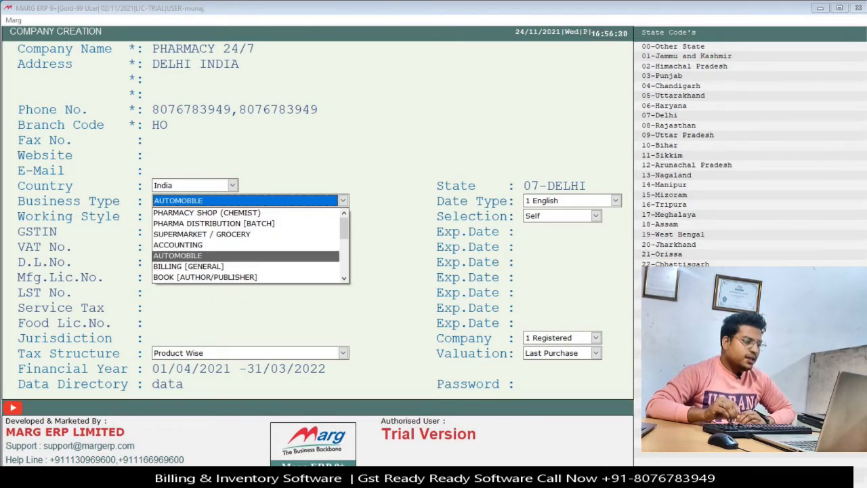
key(Up)
key(Up)
key(Up)
key(Up)
key(Down)
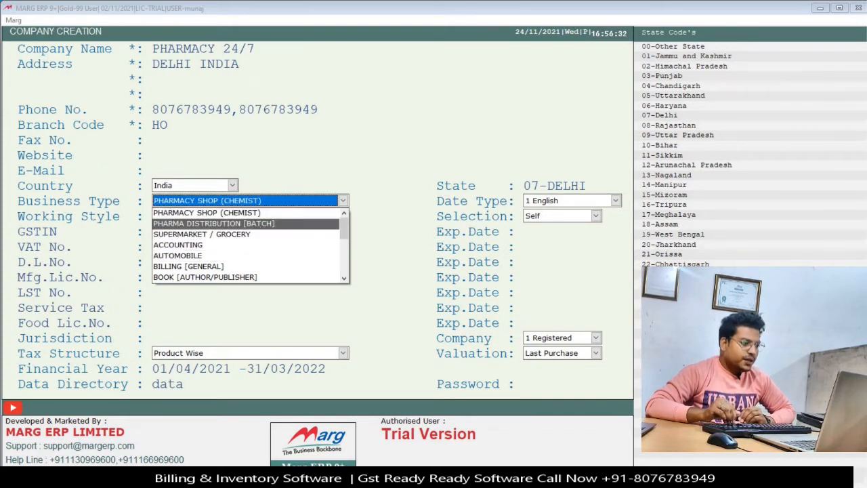
key(Down)
key(Down)
key(Down)
key(Down)
key(Down)
key(Down)
key(Up)
key(Up)
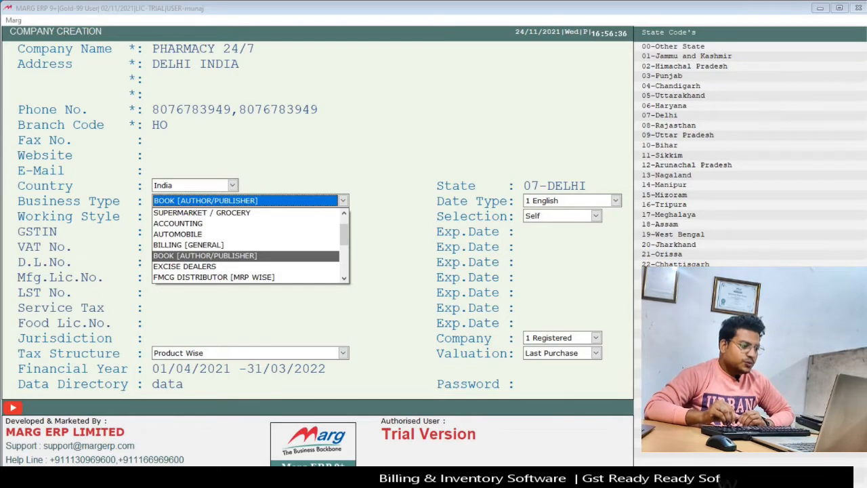
key(Down)
key(Down)
key(Down)
key(Up)
key(Up)
key(Up)
key(Up)
key(Up)
key(Up)
key(Up)
key(Up)
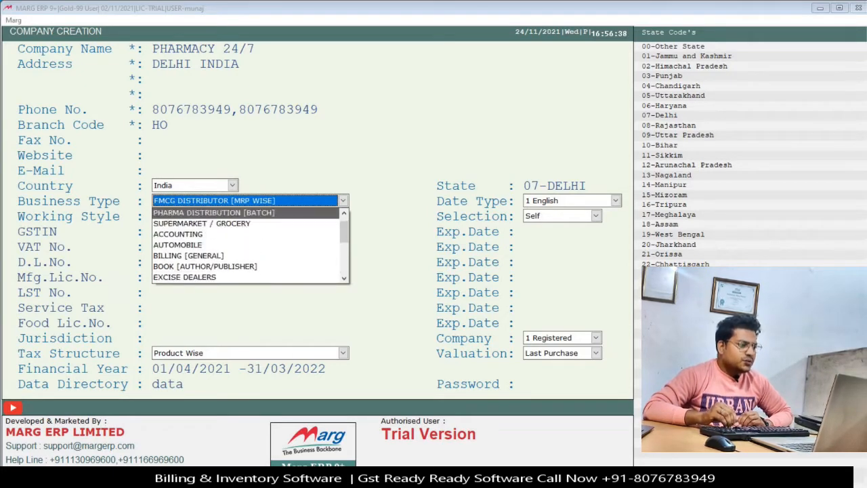
key(Up)
key(Down)
key(Down)
key(Down)
key(Down)
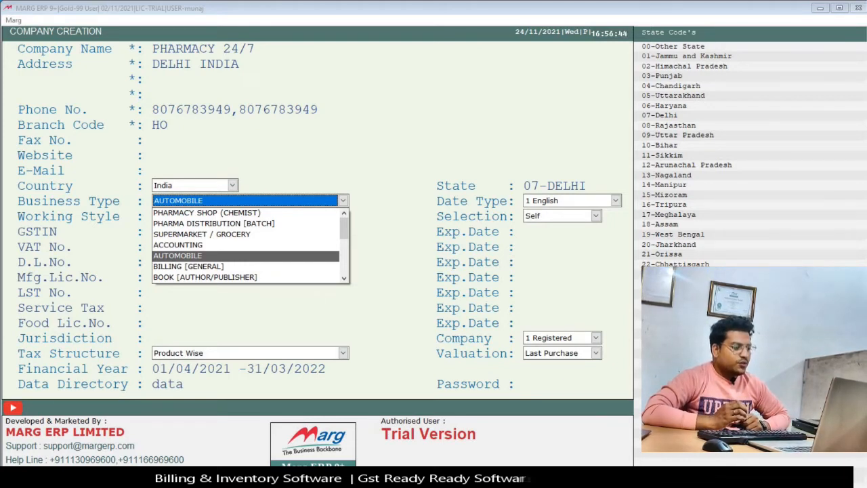
key(Up)
key(Up)
key(Up)
key(Up)
key(Down)
key(Up)
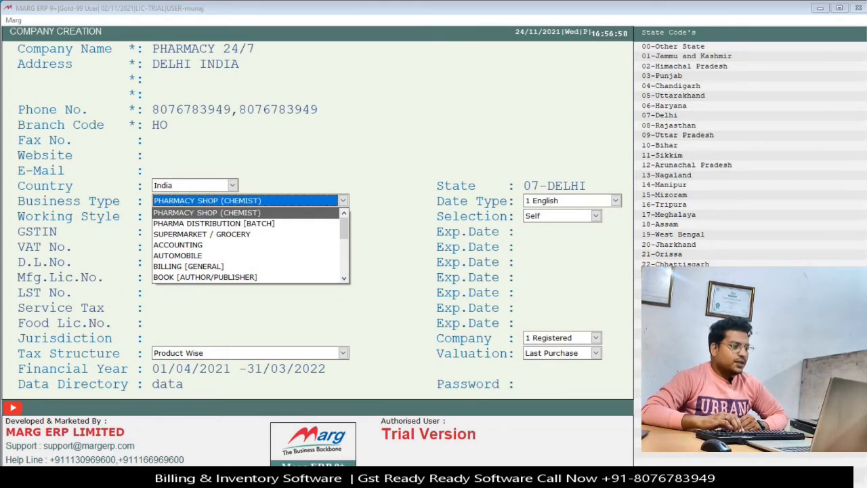
key(Return)
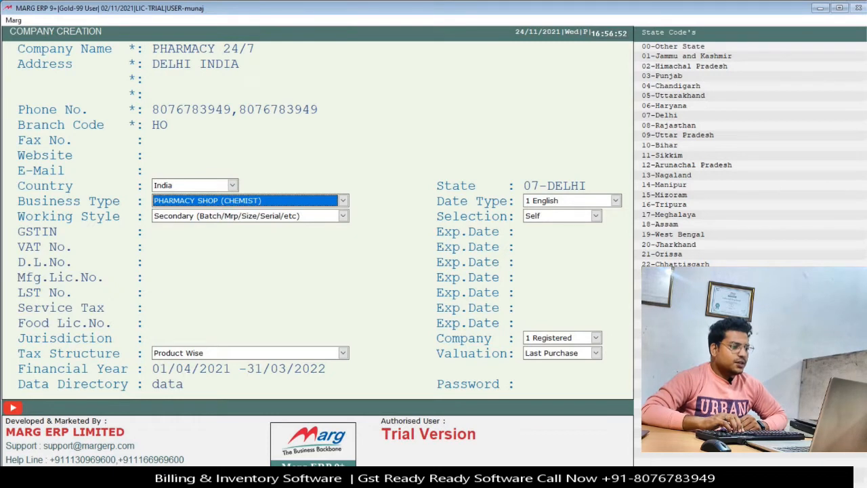
key(Return)
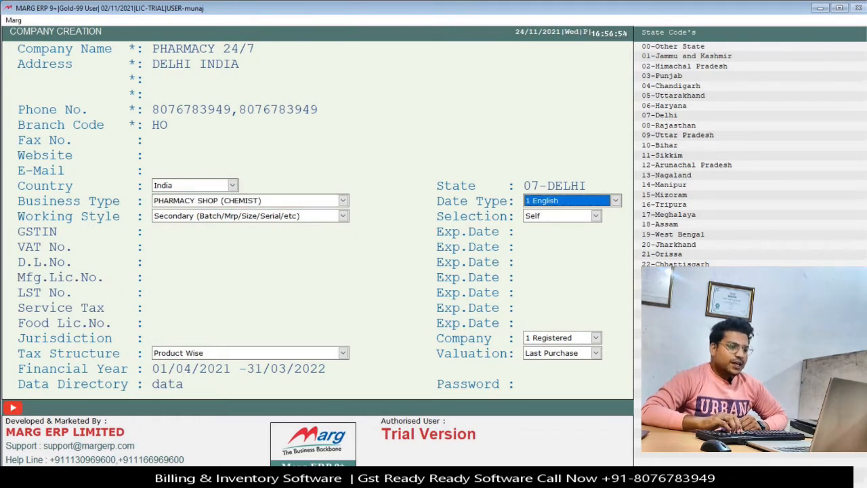
key(Return)
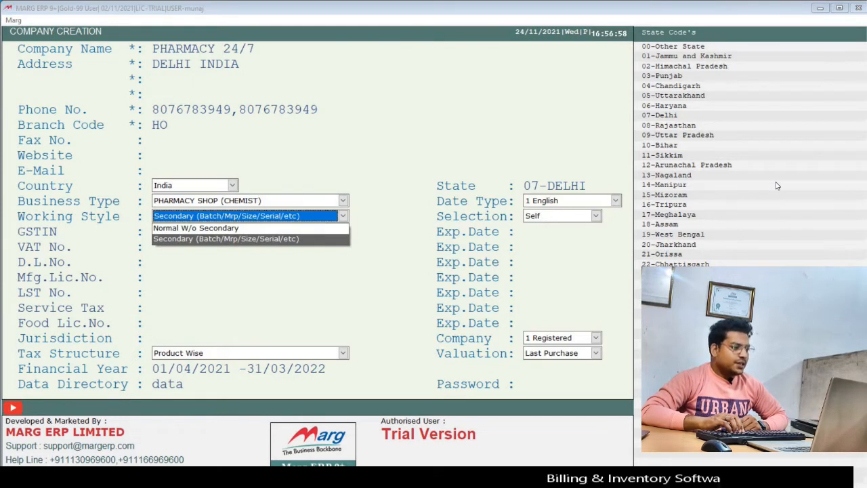
key(Up)
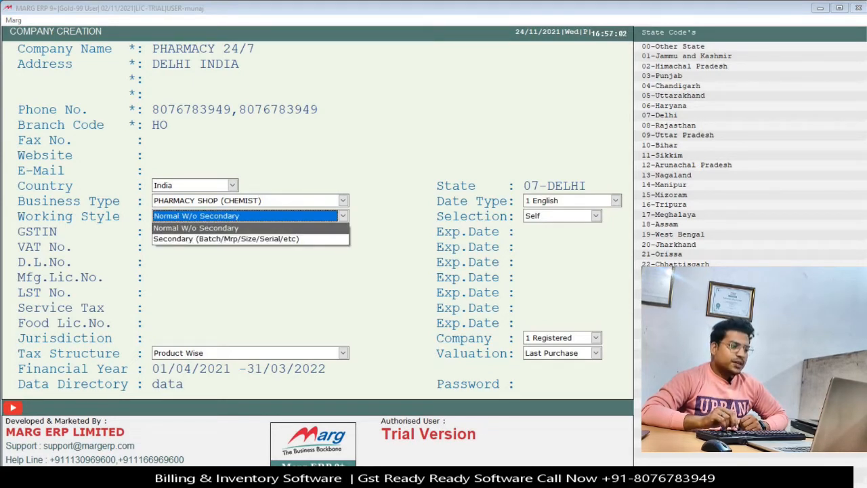
key(Down)
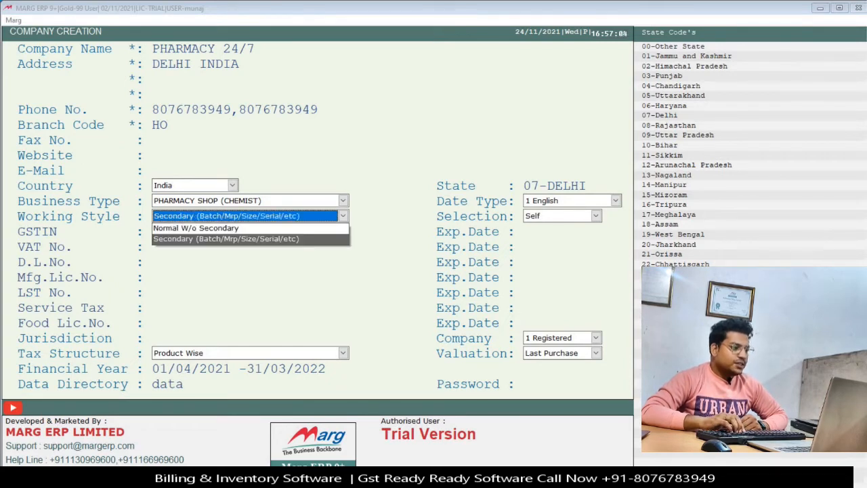
key(Return)
key(Return)
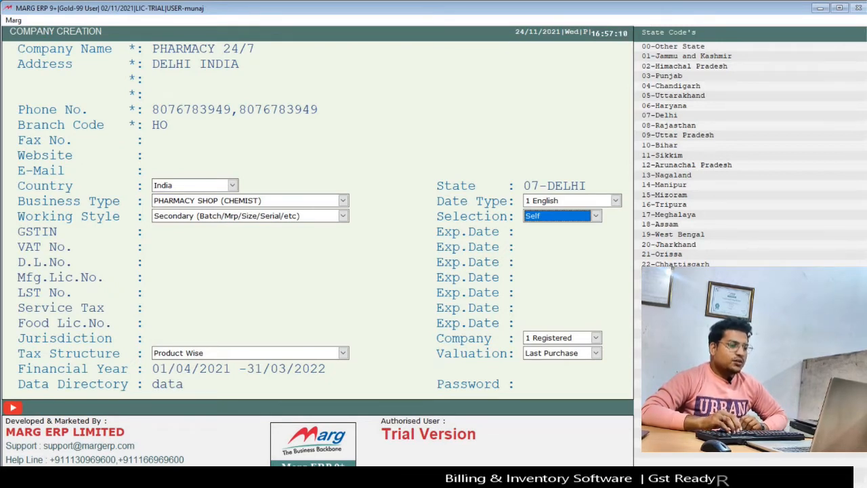
Enter the company's GSTIN, starting with Delhi code 07, and leave VAT No. blank.
key(Return)
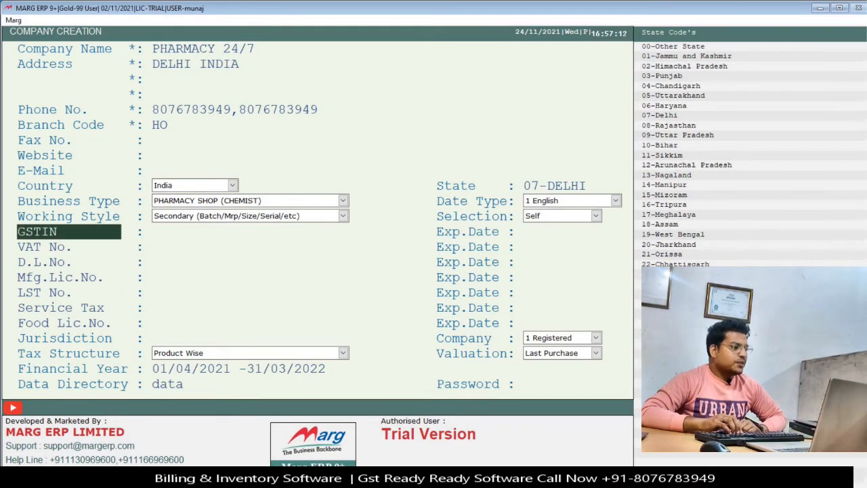
key(Return)
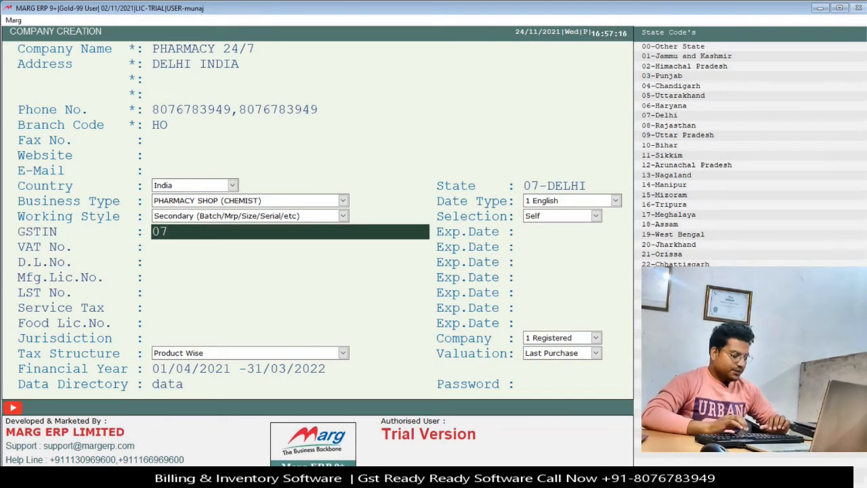
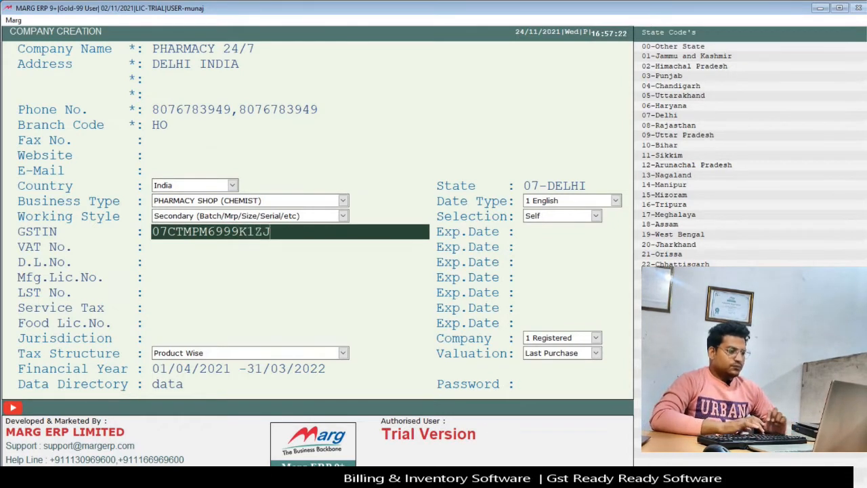
key(Return)
key(Return)
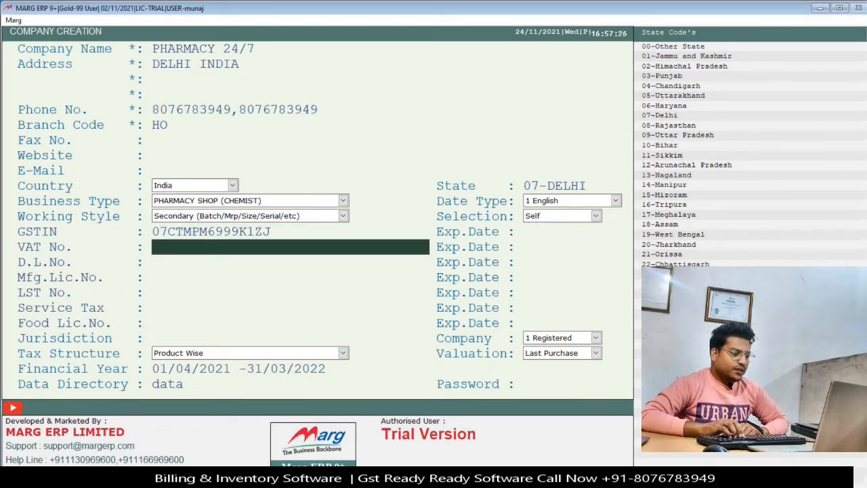
key(Return)
key(Return)
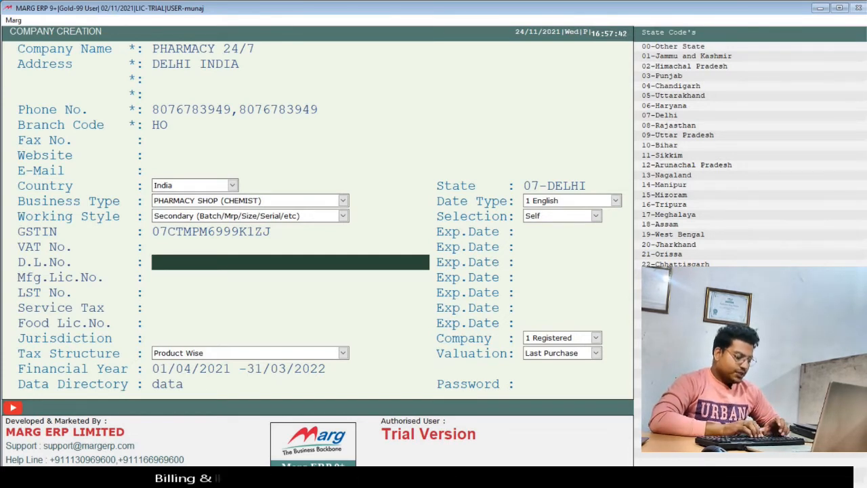
Enter the two drug licence numbers in D.L.No., leaving their expiry date blank.
text(DL-2021-HSY464)
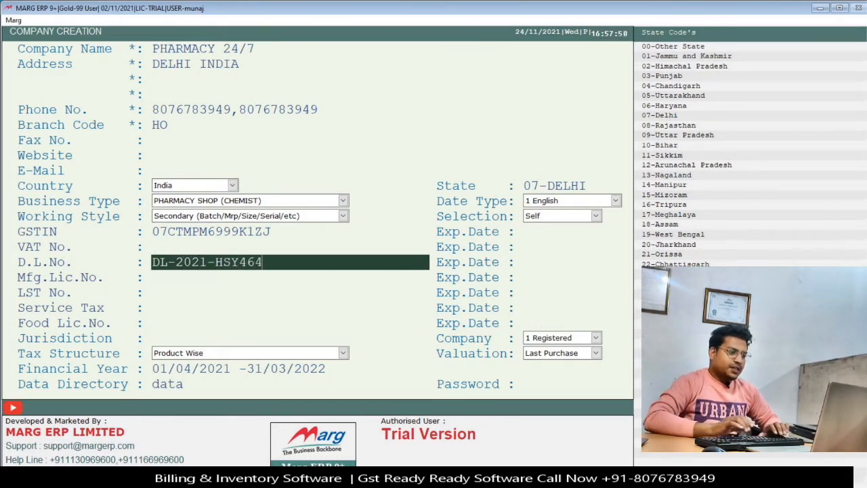
text(,784)
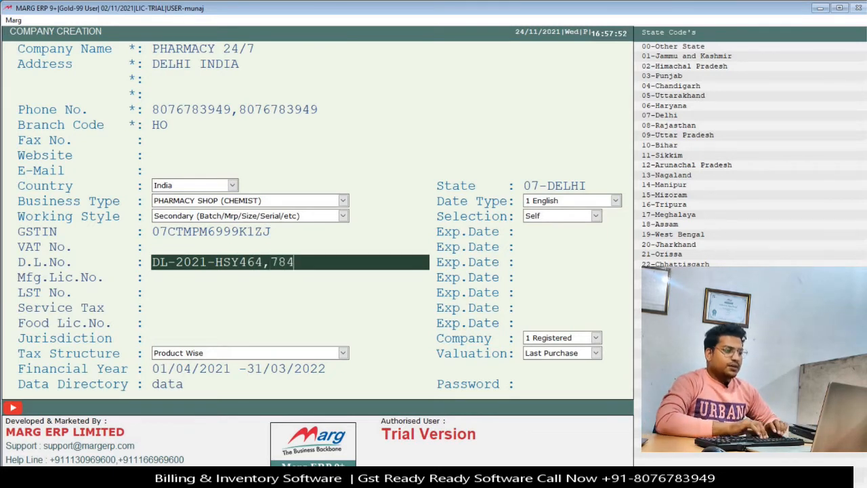
text(JHSDF)
key(Return)
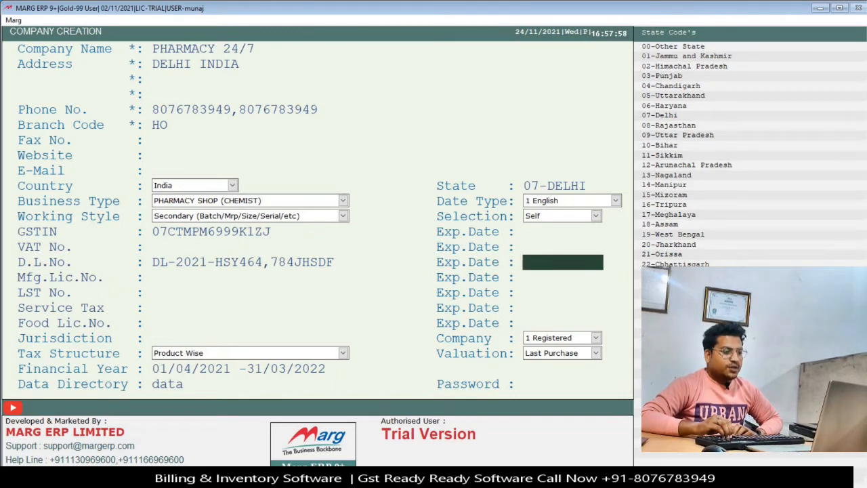
key(Return)
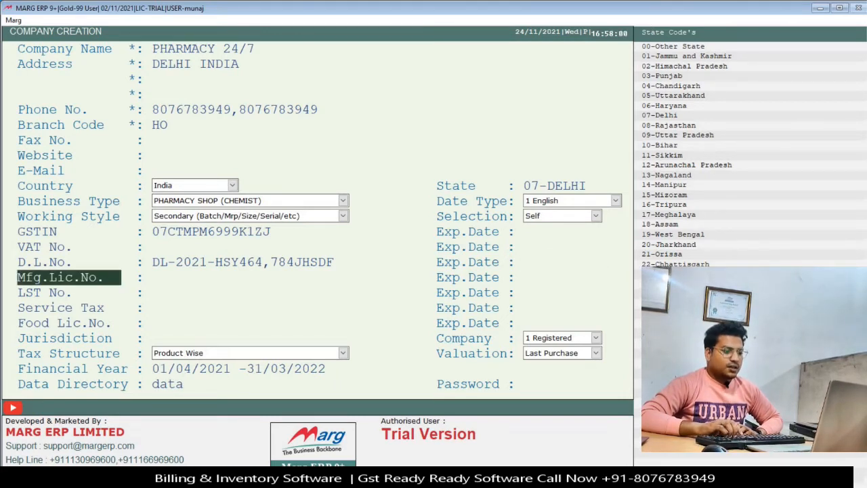
key(Return)
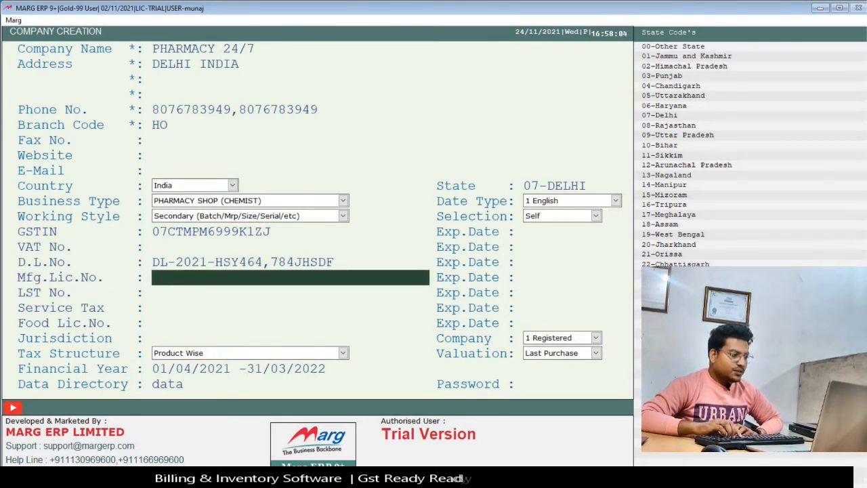
Leave Mfg.Lic.No., LST and food licence blank, and set Jurisdiction to DELHI.
key(Return)
key(Return)
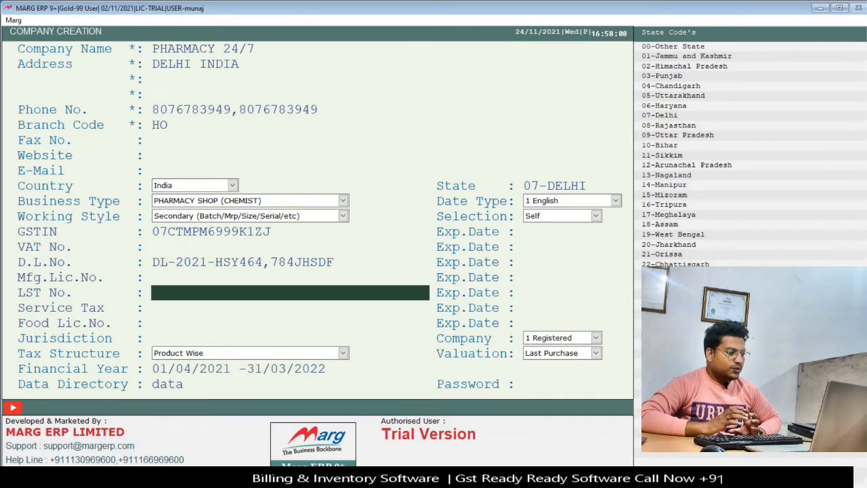
key(Return)
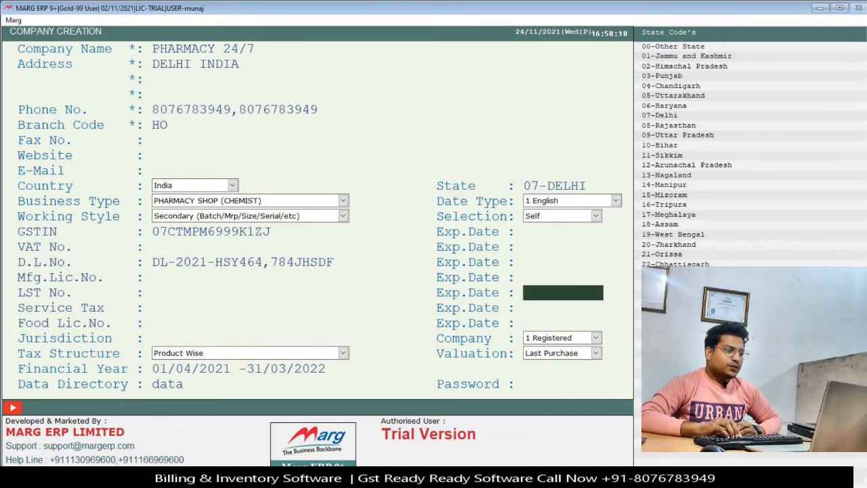
key(Return)
key(Return)
key(Return)
key(Return)
key(Return)
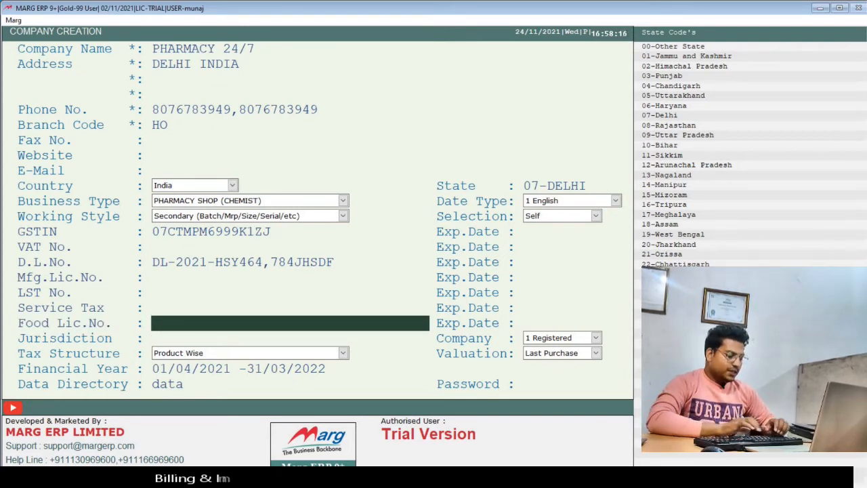
text(FS)
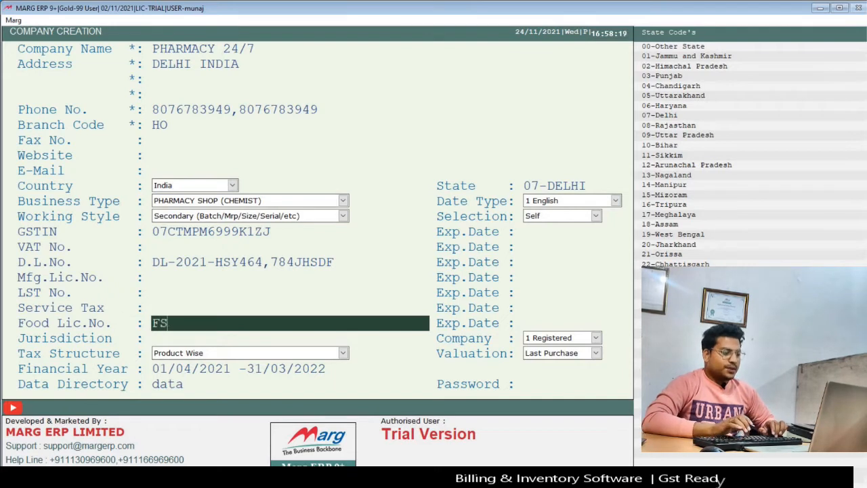
text(SAI : 546546546354654665465)
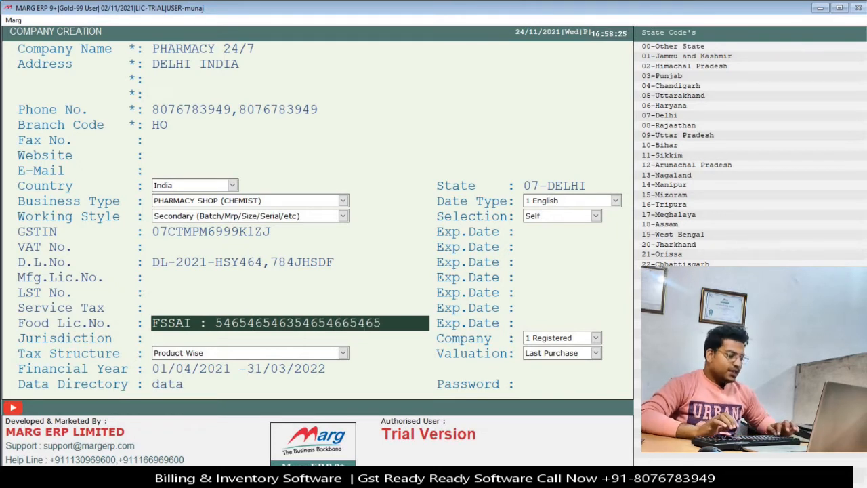
key(ctrl+a)
key(BackSpace)
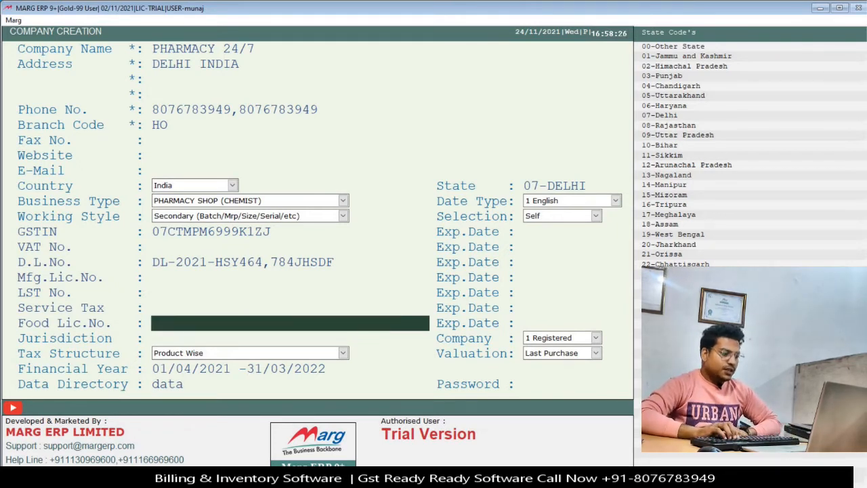
key(Return)
key(Return)
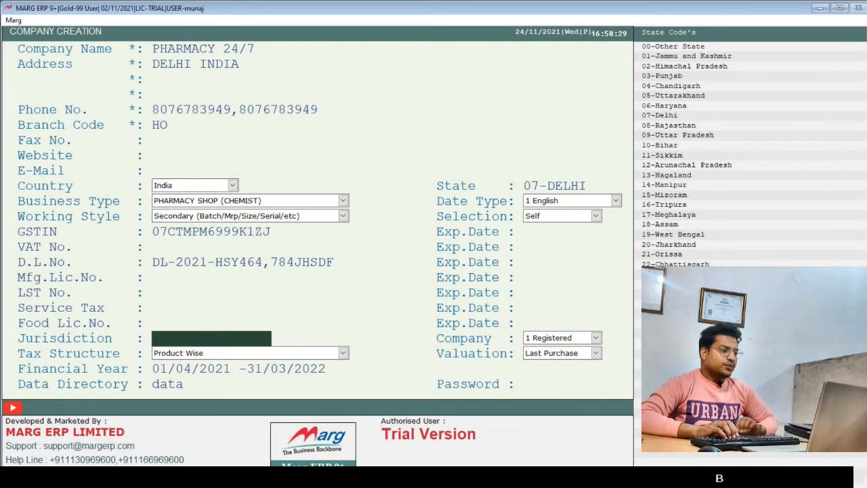
text(DELHI)
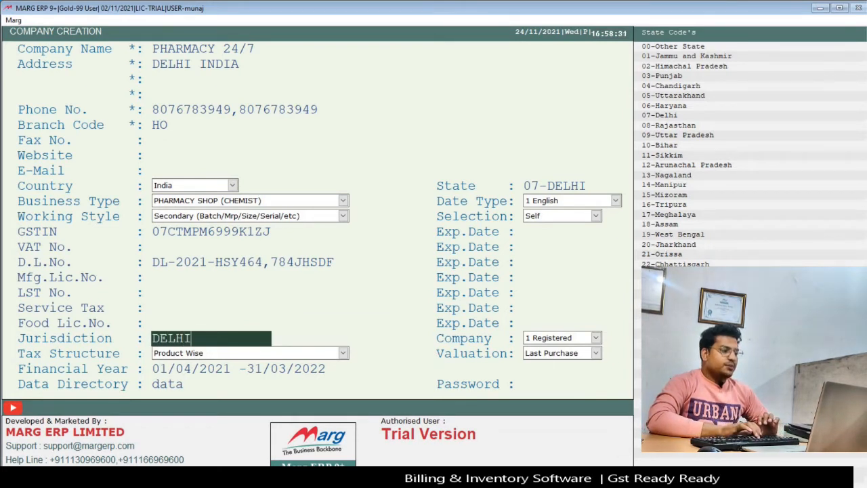
key(Return)
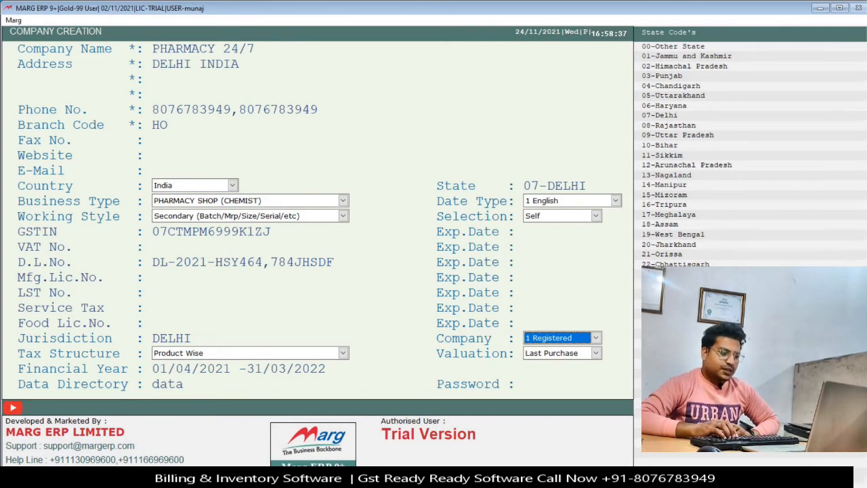
key(Return)
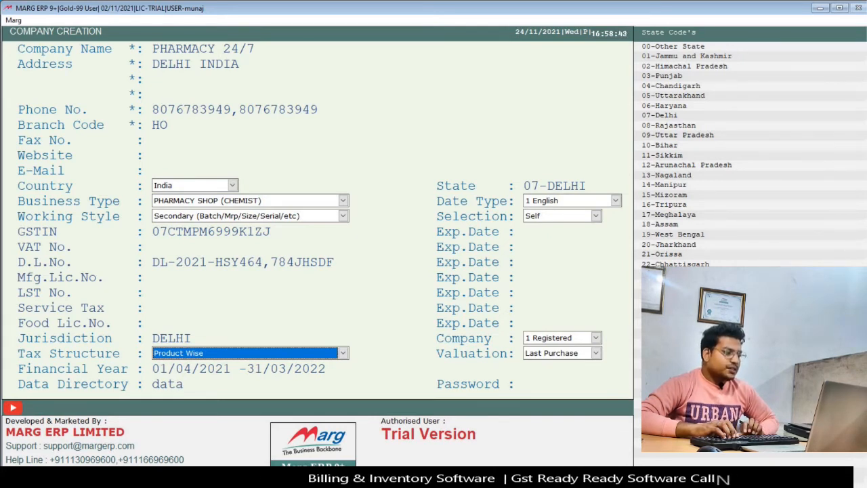
key(space)
key(Down)
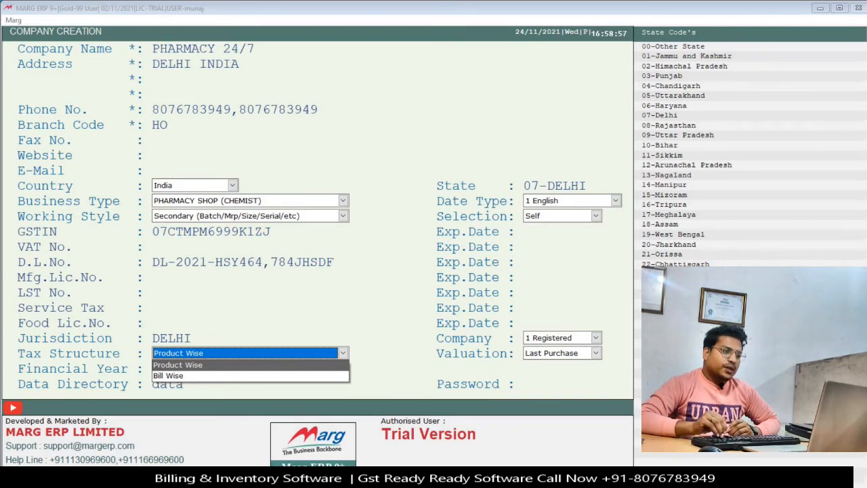
key(Down)
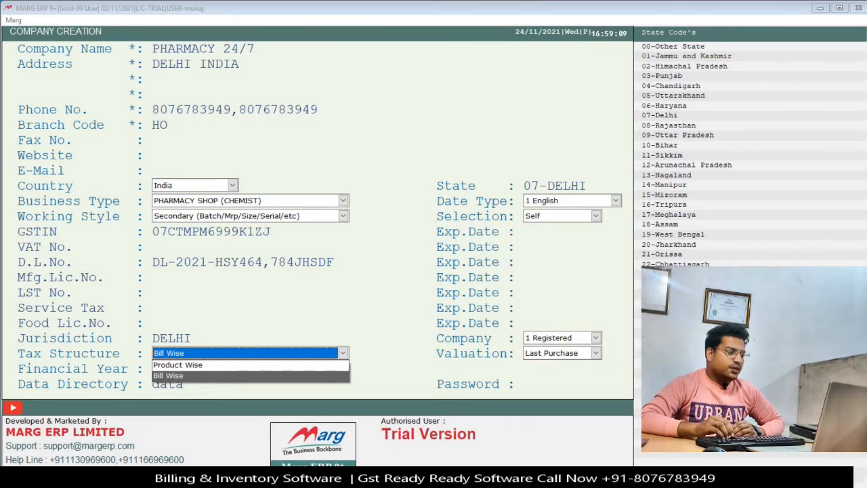
key(Up)
key(Return)
key(Return)
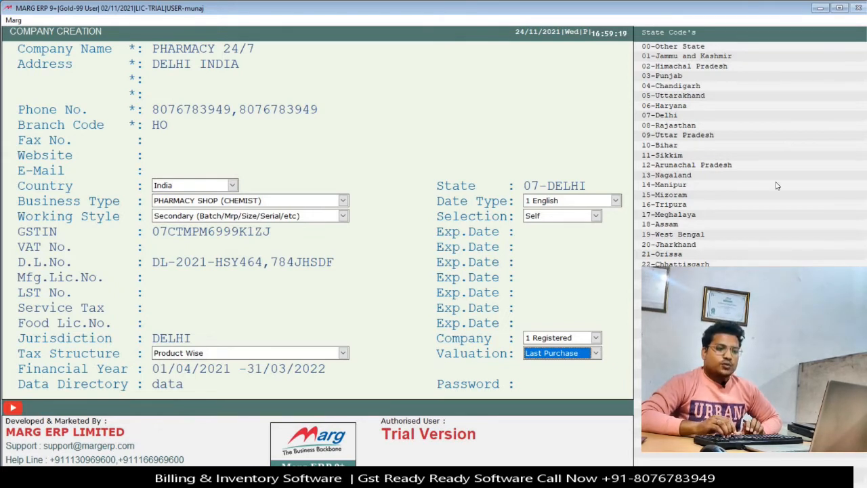
key(space)
key(Down)
key(Down)
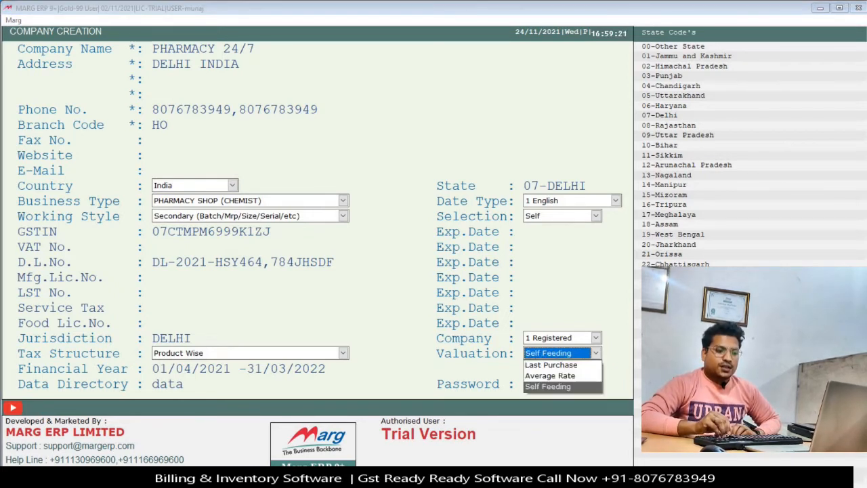
key(Up)
key(Up)
key(Down)
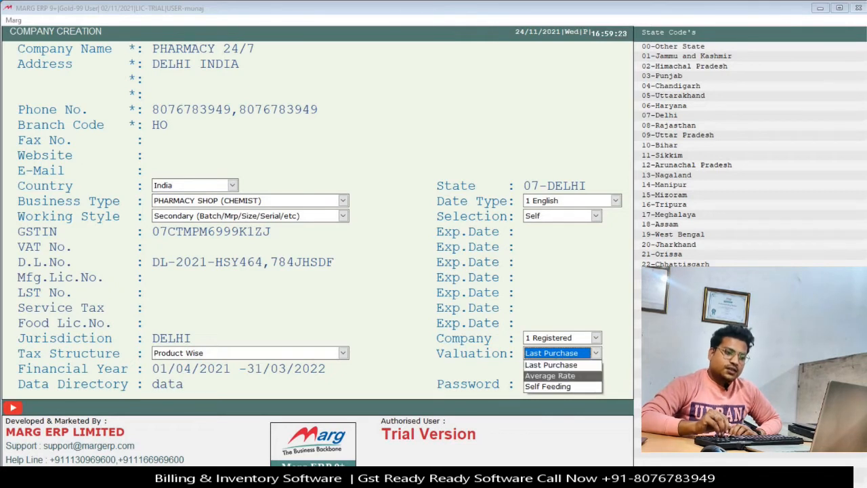
key(Down)
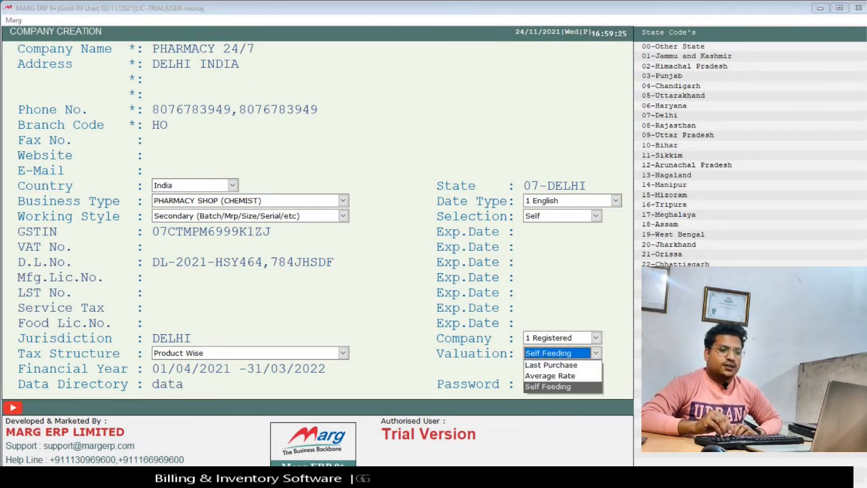
key(Up)
key(Up)
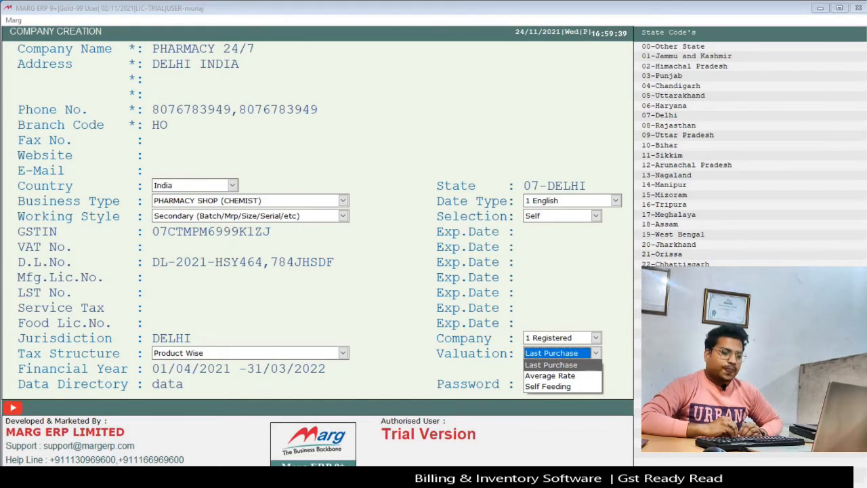
key(Down)
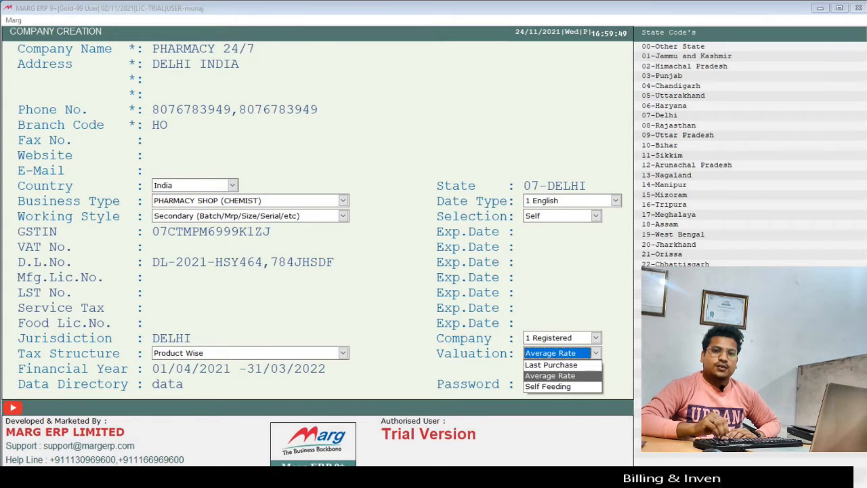
key(Down)
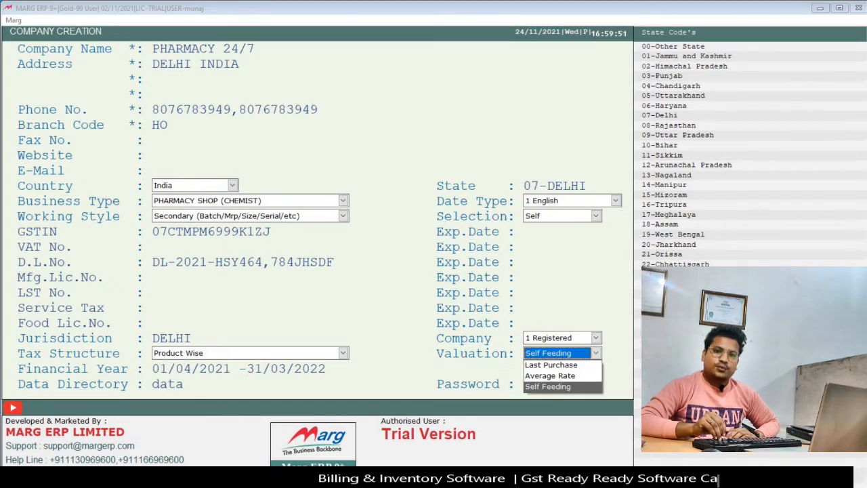
key(Up)
key(Up)
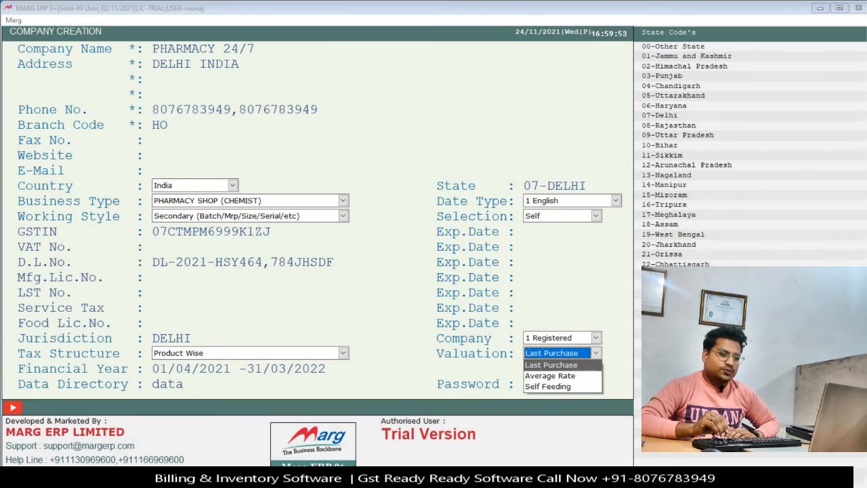
key(Return)
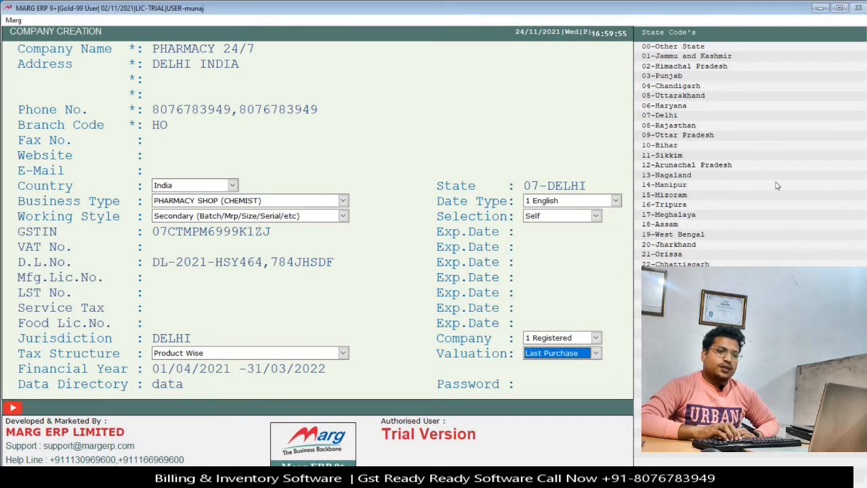
key(Return)
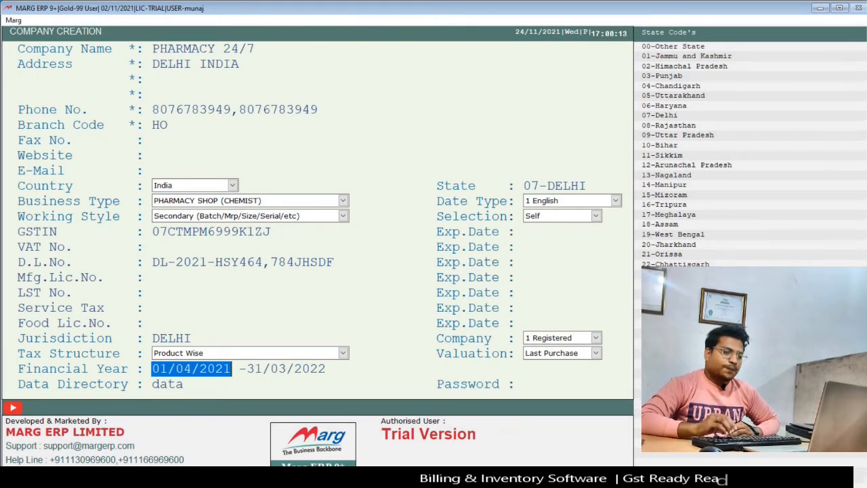
Keep the 01/04/2021–31/03/2022 financial year and default data directory, add a company password, and save.
key(Return)
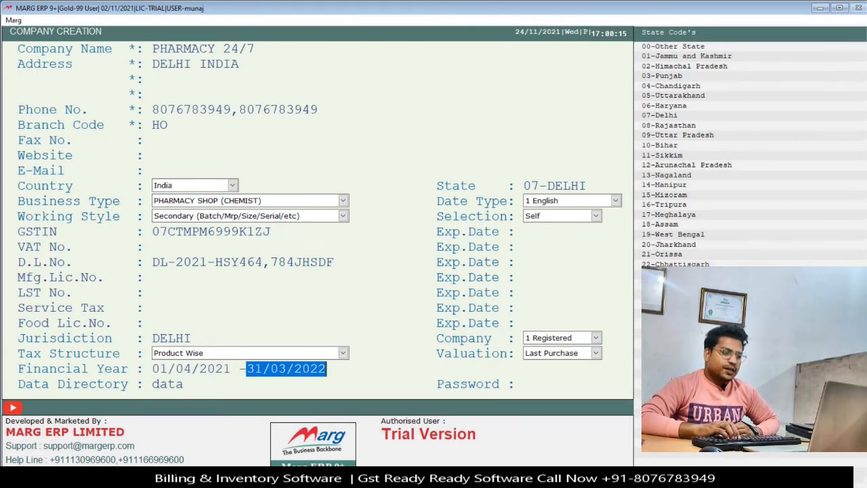
key(Return)
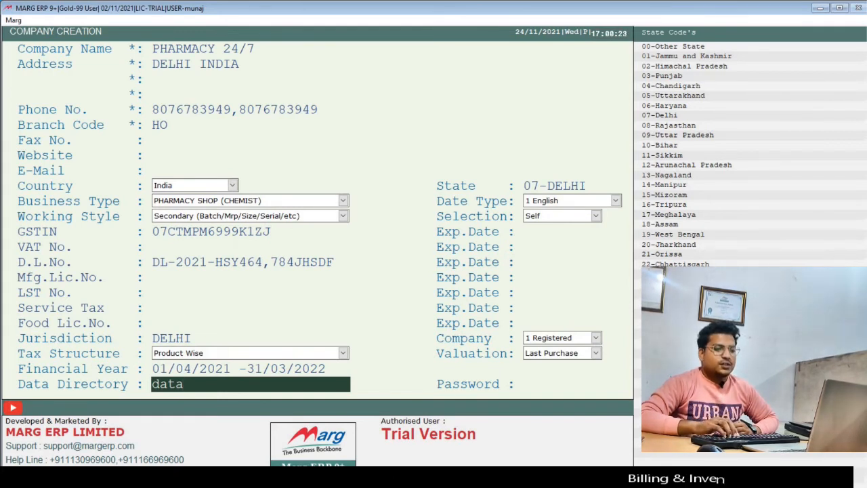
key(Return)
text(1234)
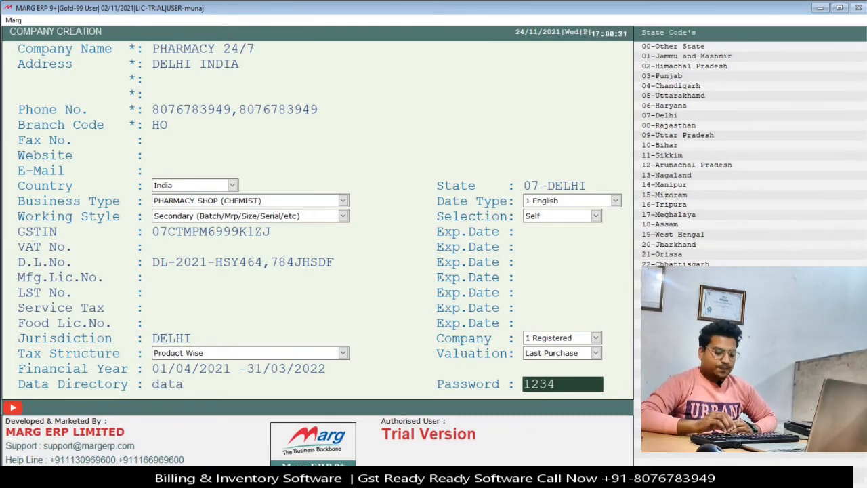
key(Return)
key(Return)
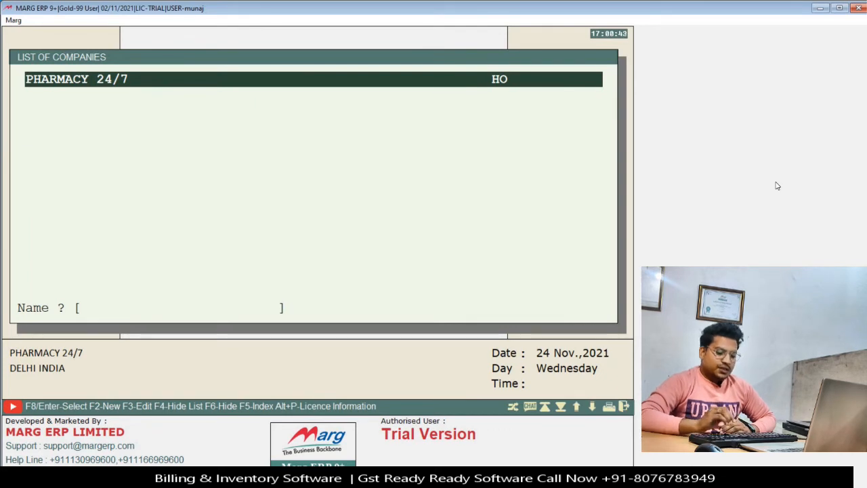
Open PHARMACY 24/7 with its password and enter the company's main working area.
key(Return)
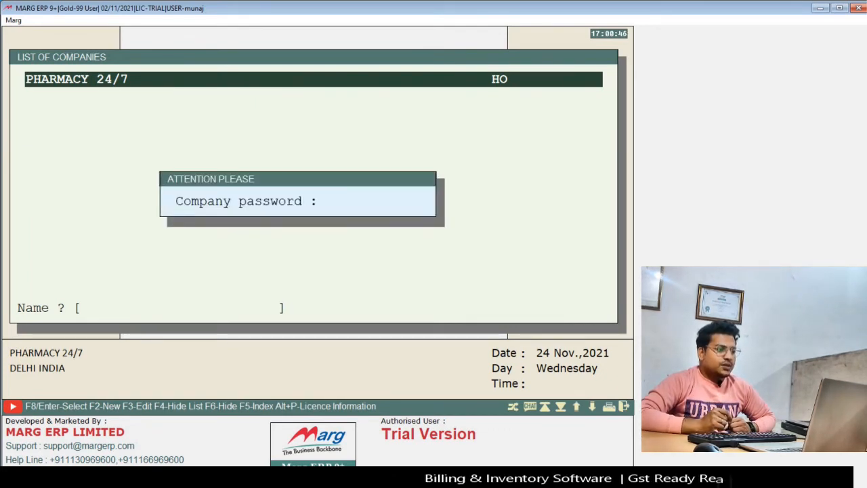
text(***)
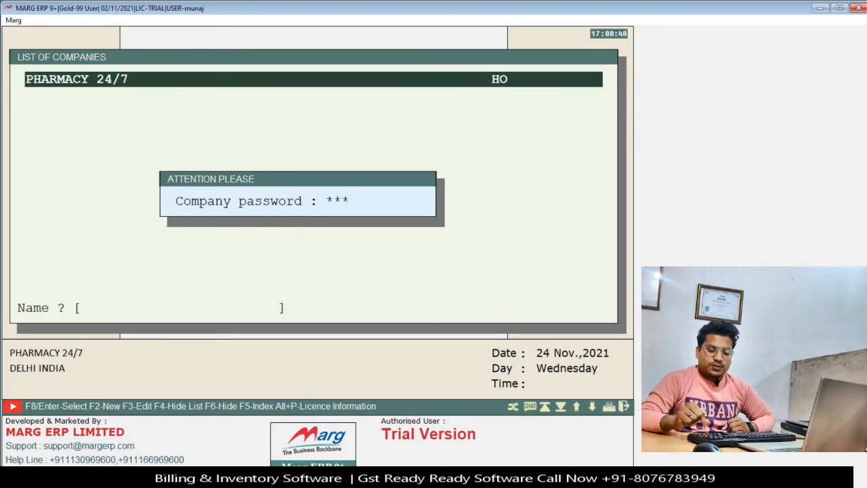
key(Return)
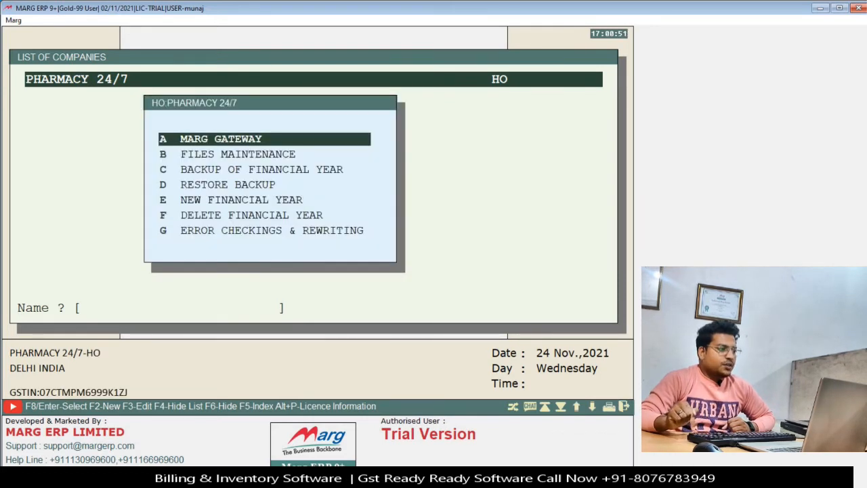
key(Down)
key(Down)
key(Down)
key(Down)
key(Down)
key(Down)
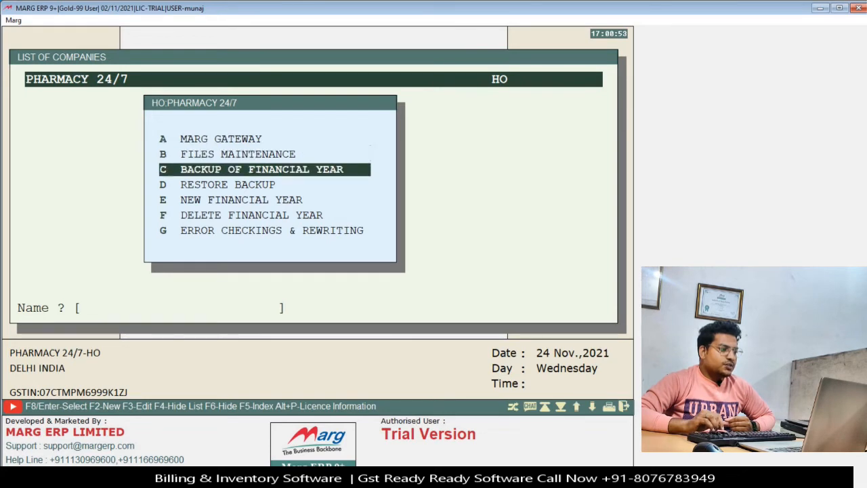
key(Up)
key(Up)
key(Up)
key(Up)
key(Up)
key(Up)
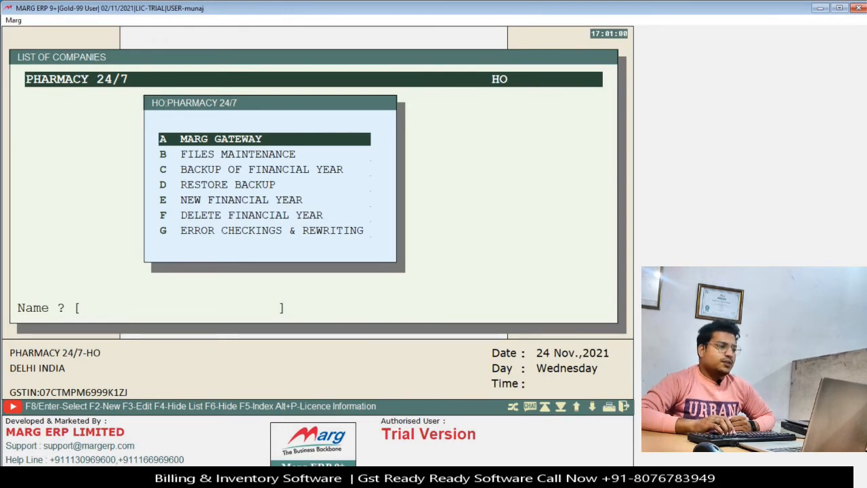
key(Return)
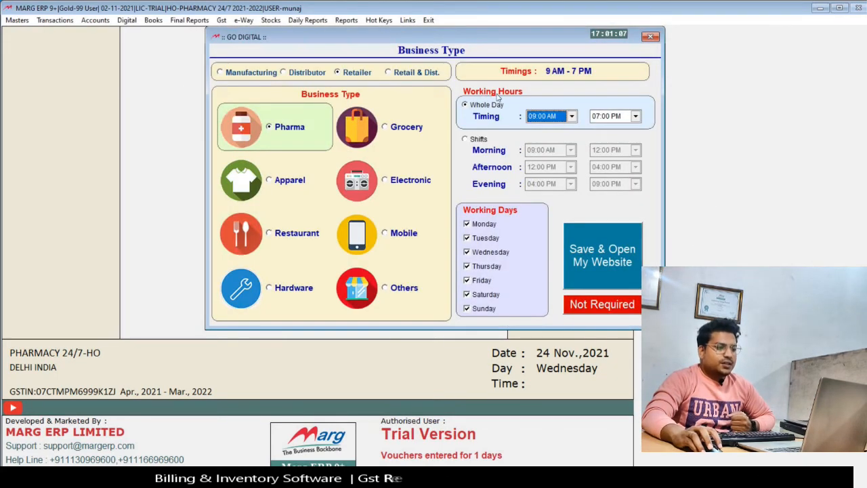
Choose Not Required in the GO DIGITAL Business Type dialog.
click(609, 308)
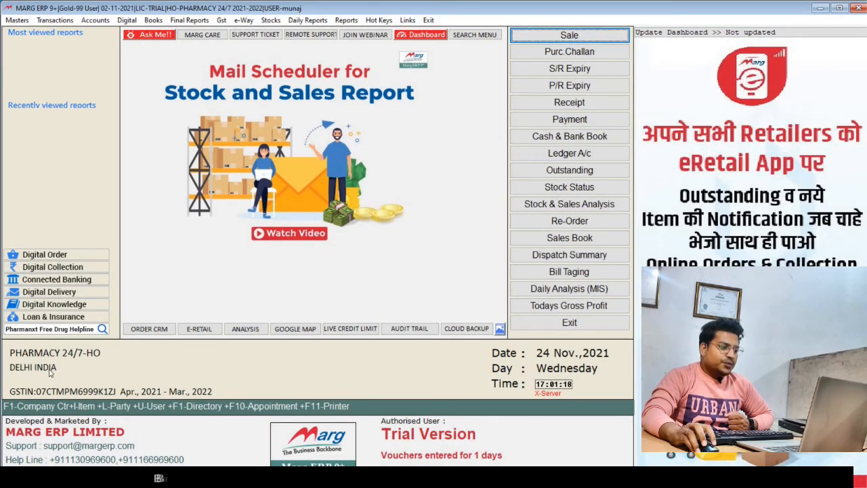
Browse the menu bar menus, then use Update Dashboard to clear the promotional panel.
click(10, 21)
mouse_move(74, 25)
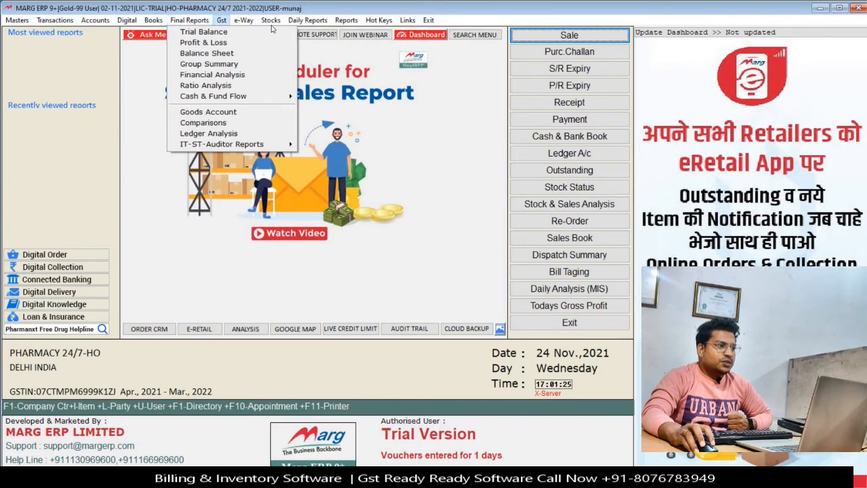
mouse_move(317, 25)
mouse_move(428, 20)
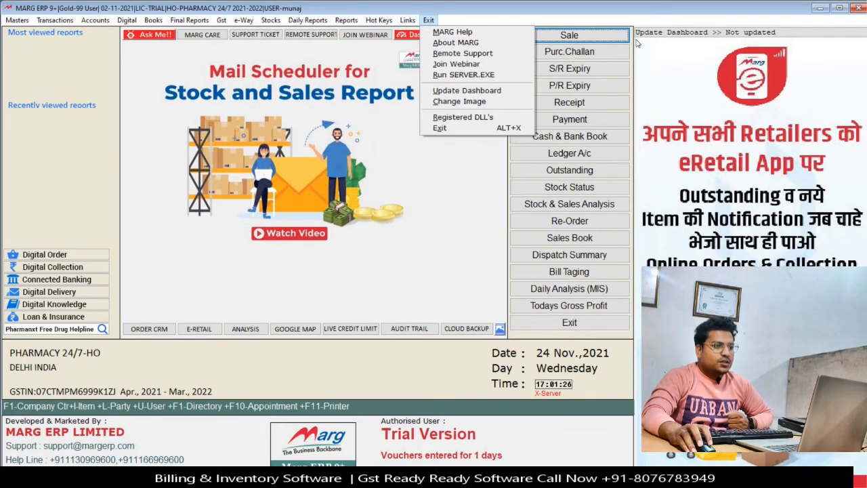
click(616, 19)
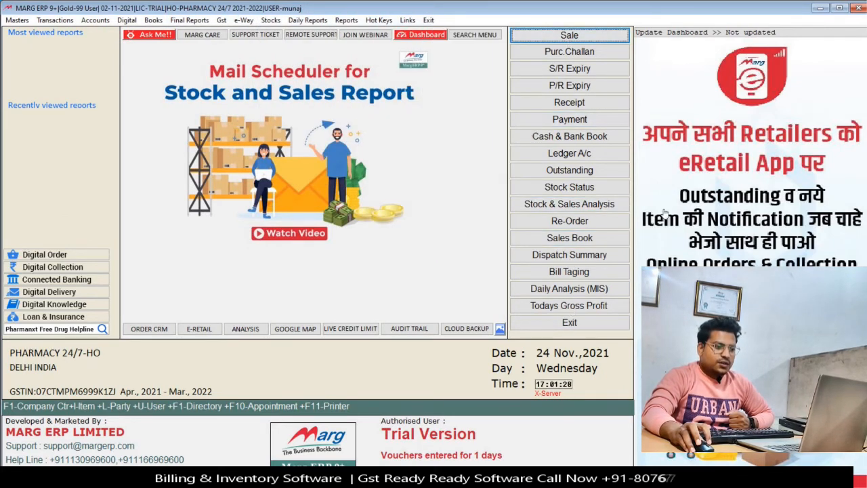
click(762, 33)
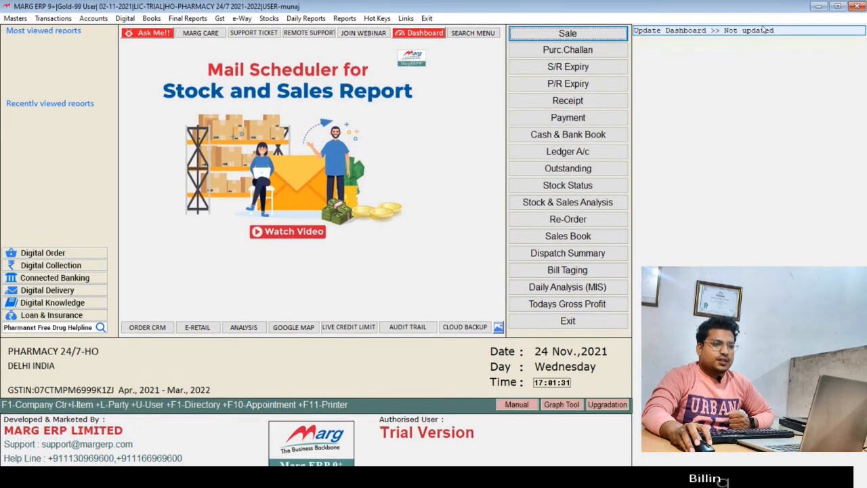